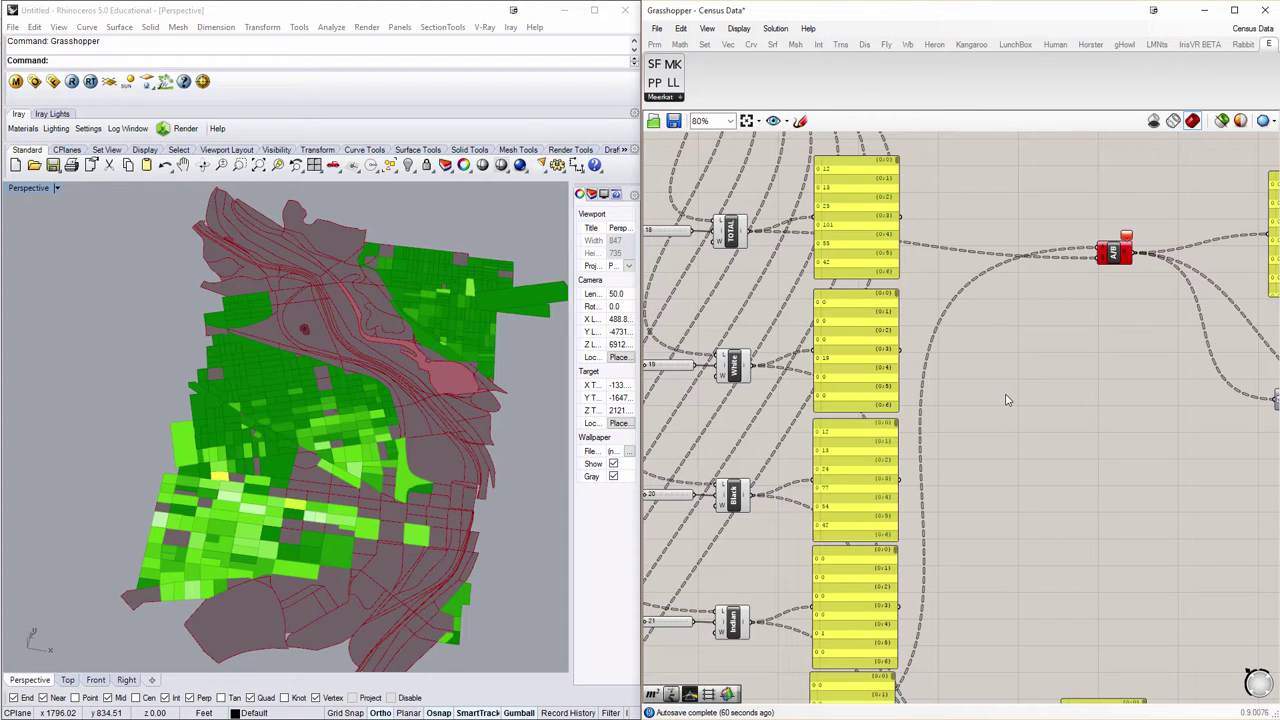
- Examine the Shapefile component and the Parse .mkgis component with its outputs at the start of the definition
scroll(1005, 425, "down", 3)
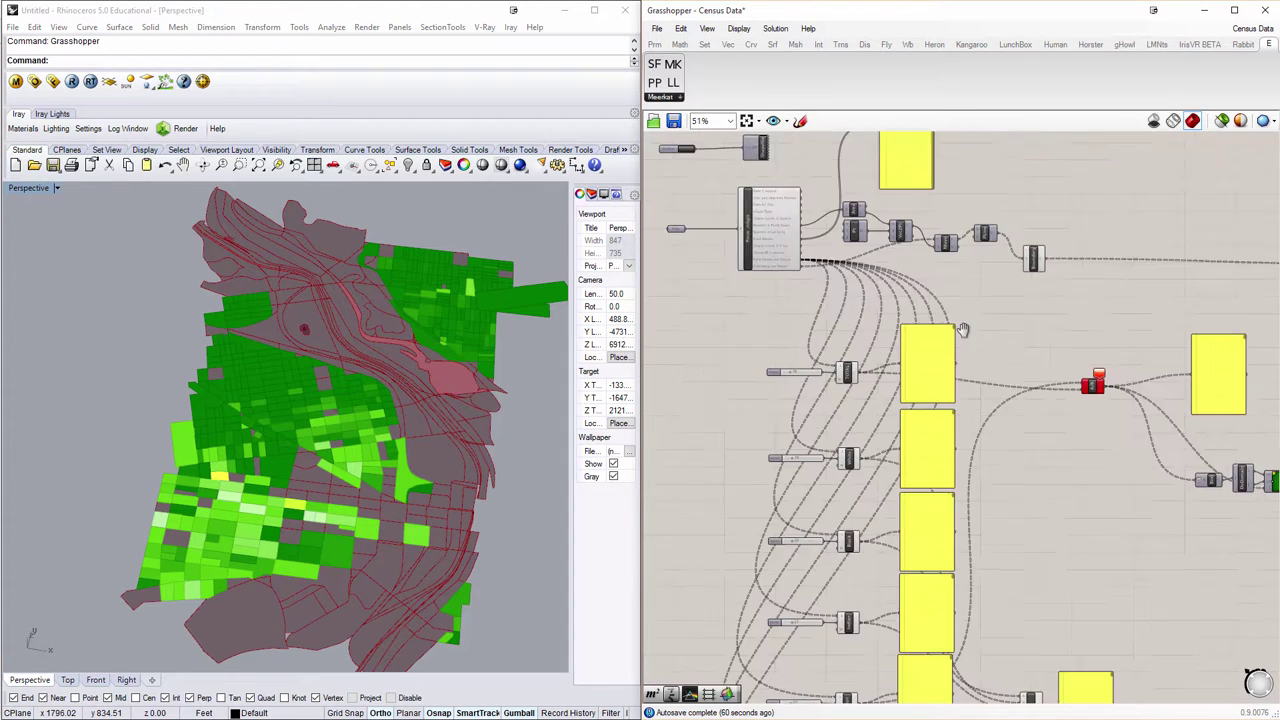
scroll(962, 329, "up", 4)
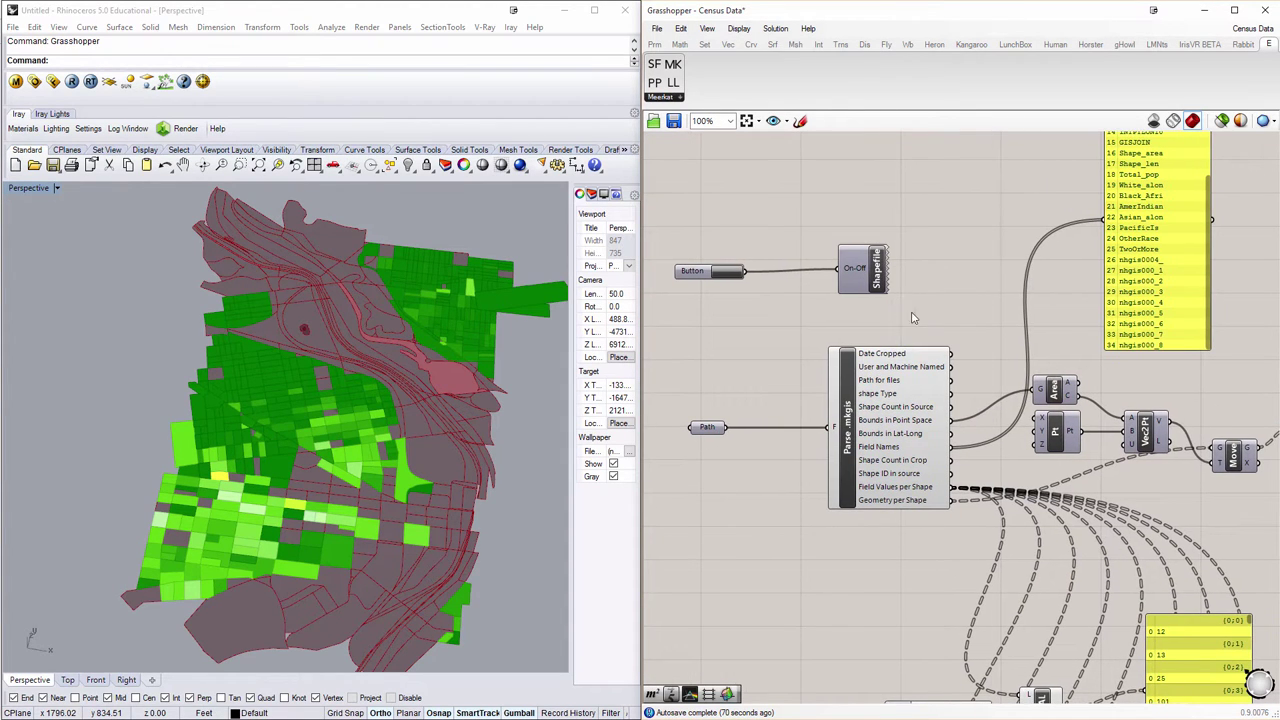
right_click_drag(1003, 264, 1023, 325)
left_click_drag(914, 308, 912, 305)
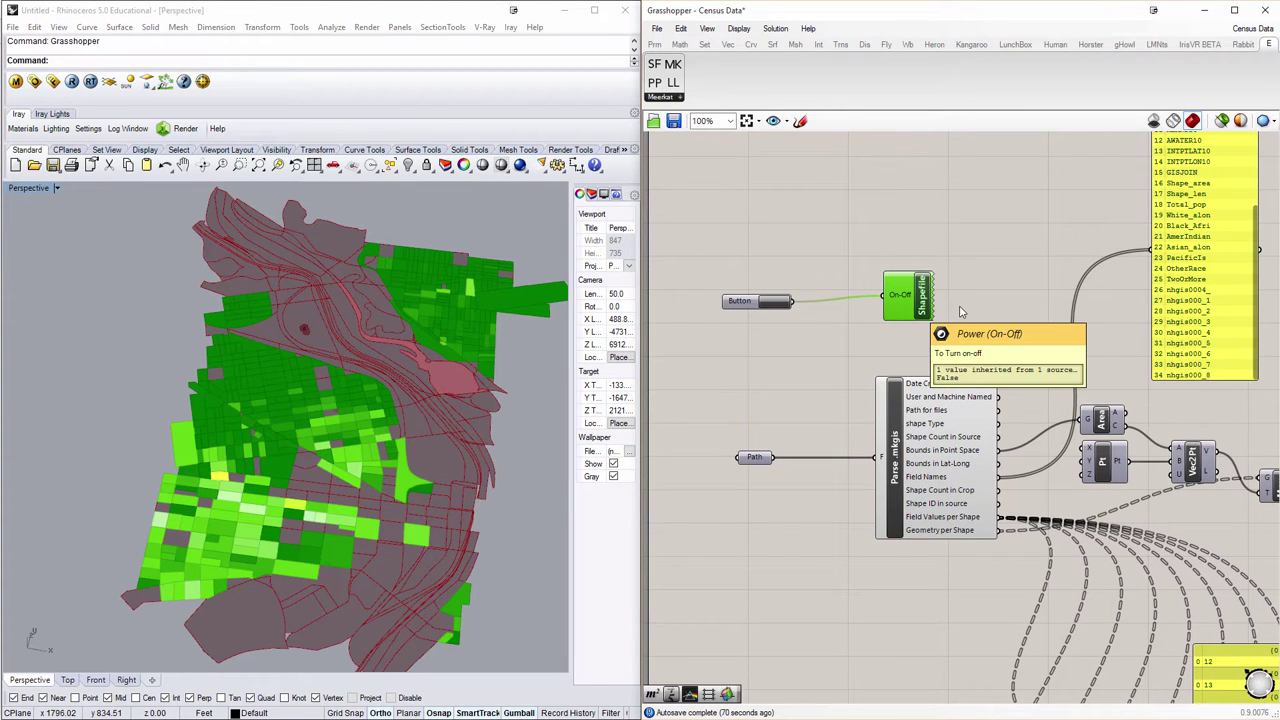
right_click_drag(895, 394, 879, 374)
left_click(886, 415)
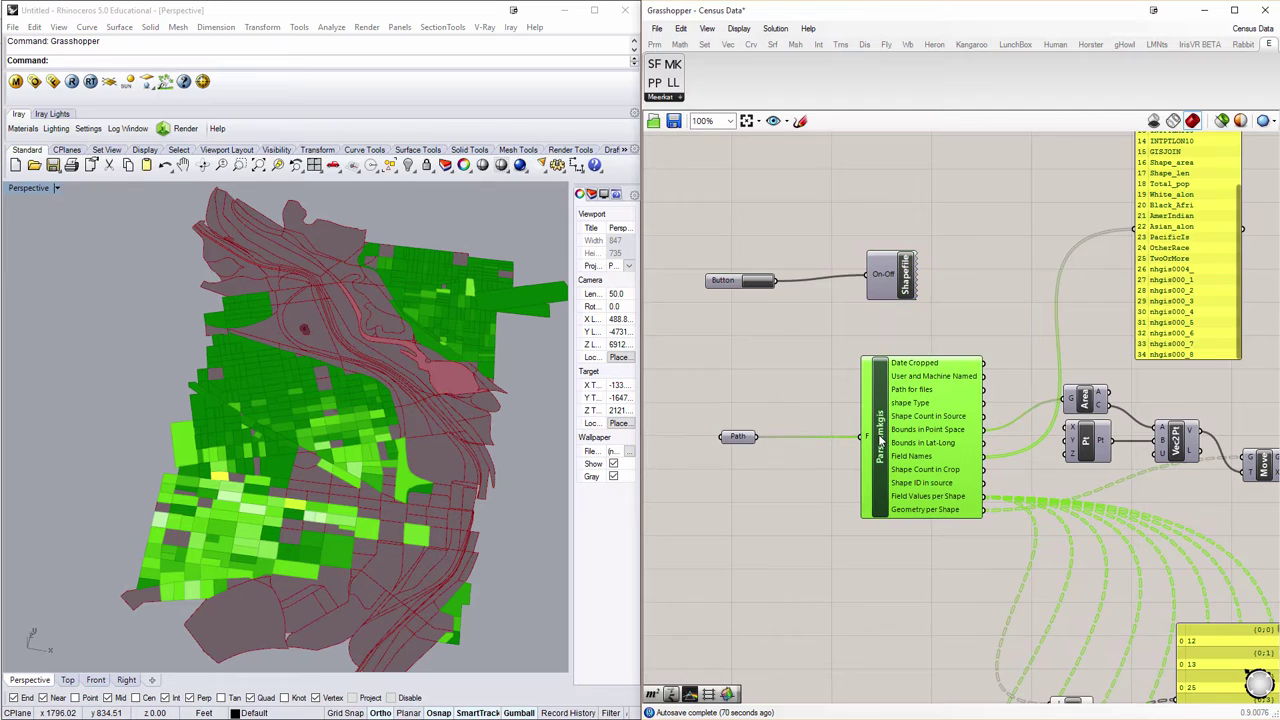
right_click_drag(850, 420, 781, 418)
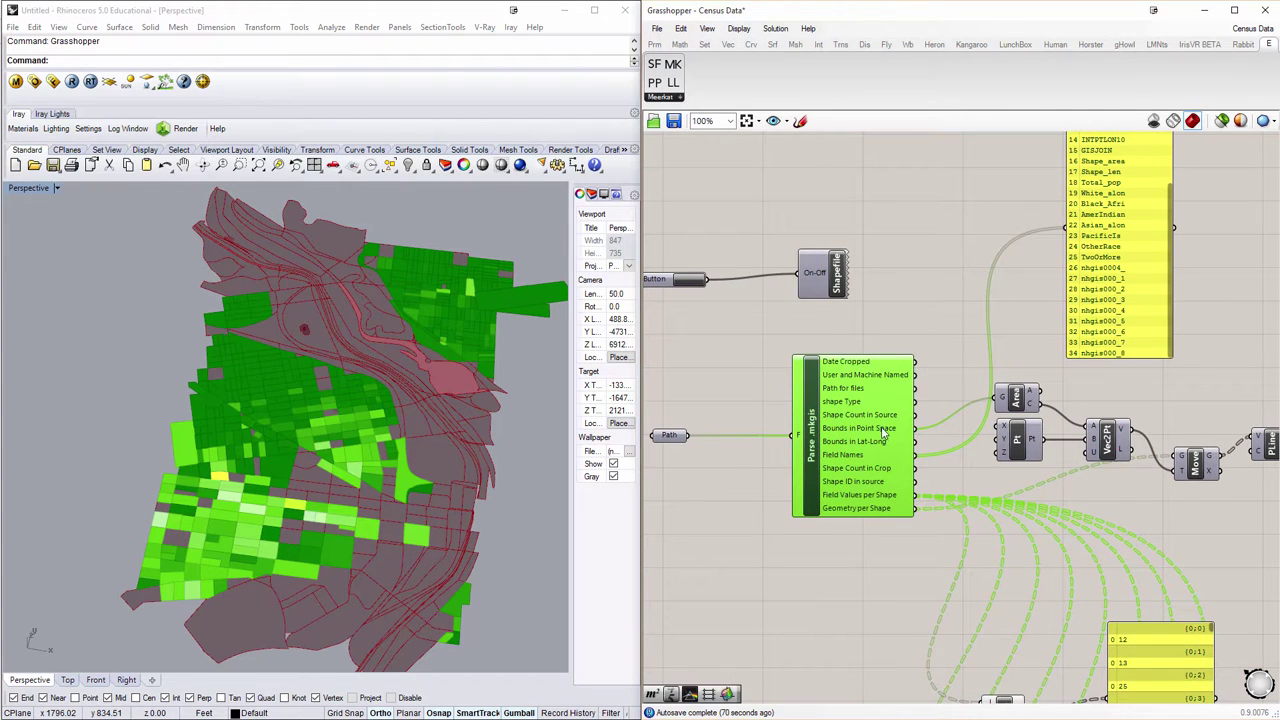
right_click_drag(884, 432, 829, 409)
- Turn off the preview of all components in the census data definition
scroll(828, 409, "down", 9)
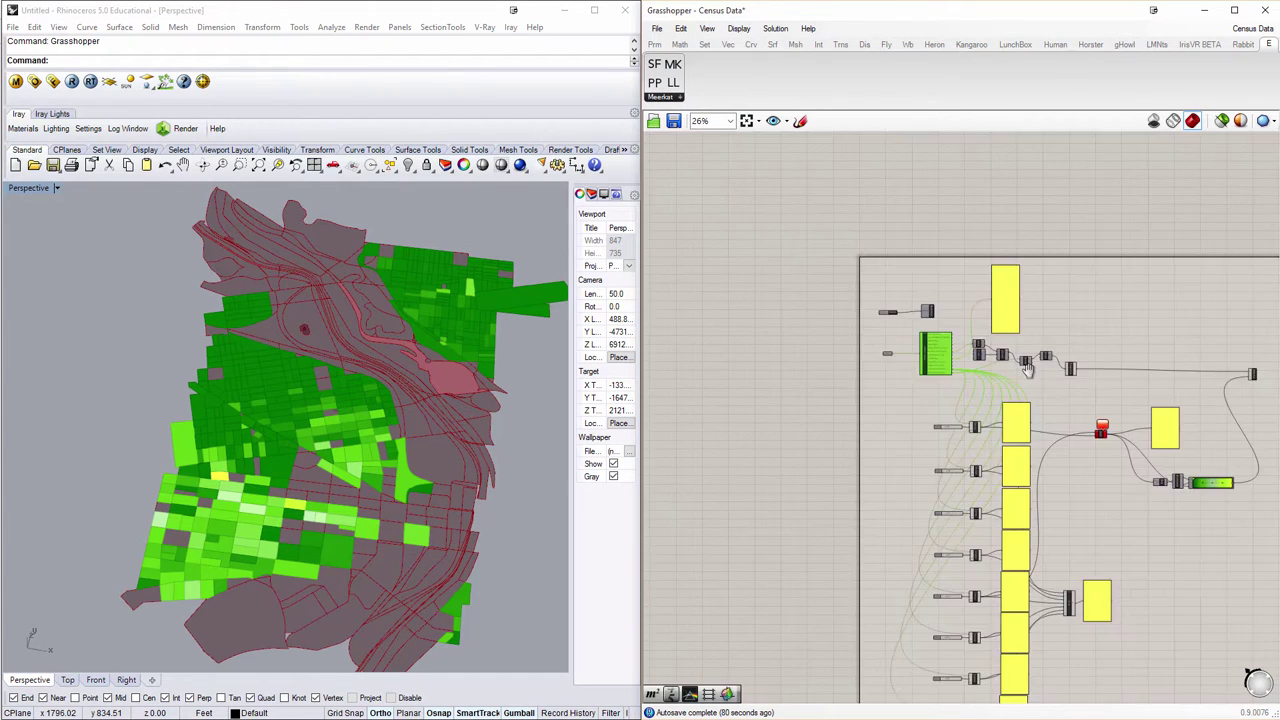
left_click_drag(768, 185, 1116, 571)
middle_click(1040, 218)
left_click(1076, 251)
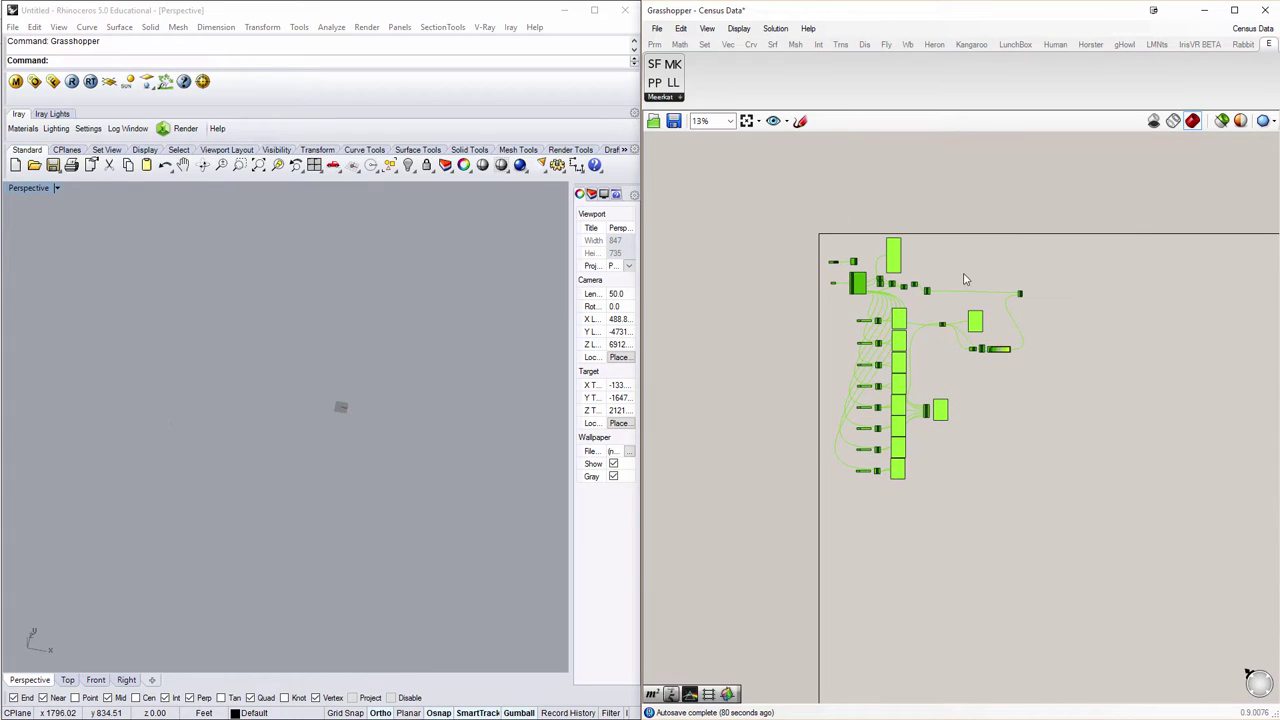
left_click(1017, 409)
- Inspect the Area and Pt components beside Parse .mkgis, and move the Vec2Pt component closer to them
scroll(1040, 434, "up", 9)
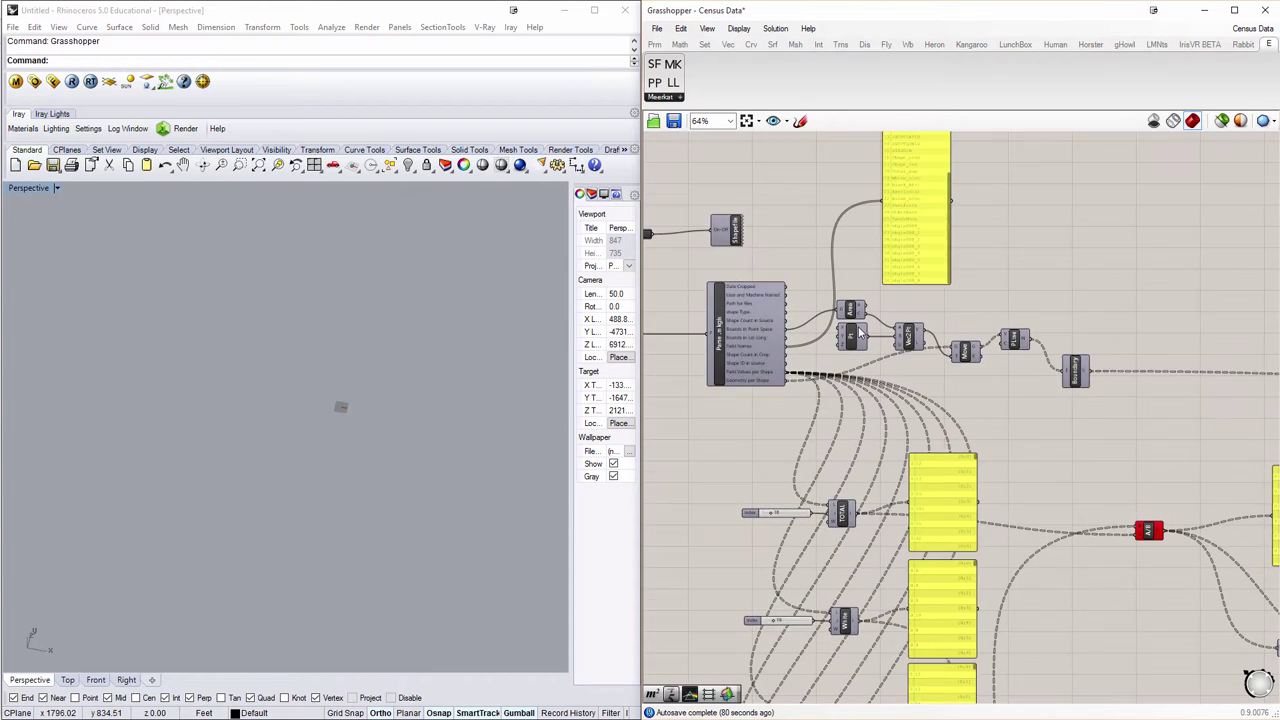
right_click_drag(870, 361, 888, 399)
left_click(954, 399)
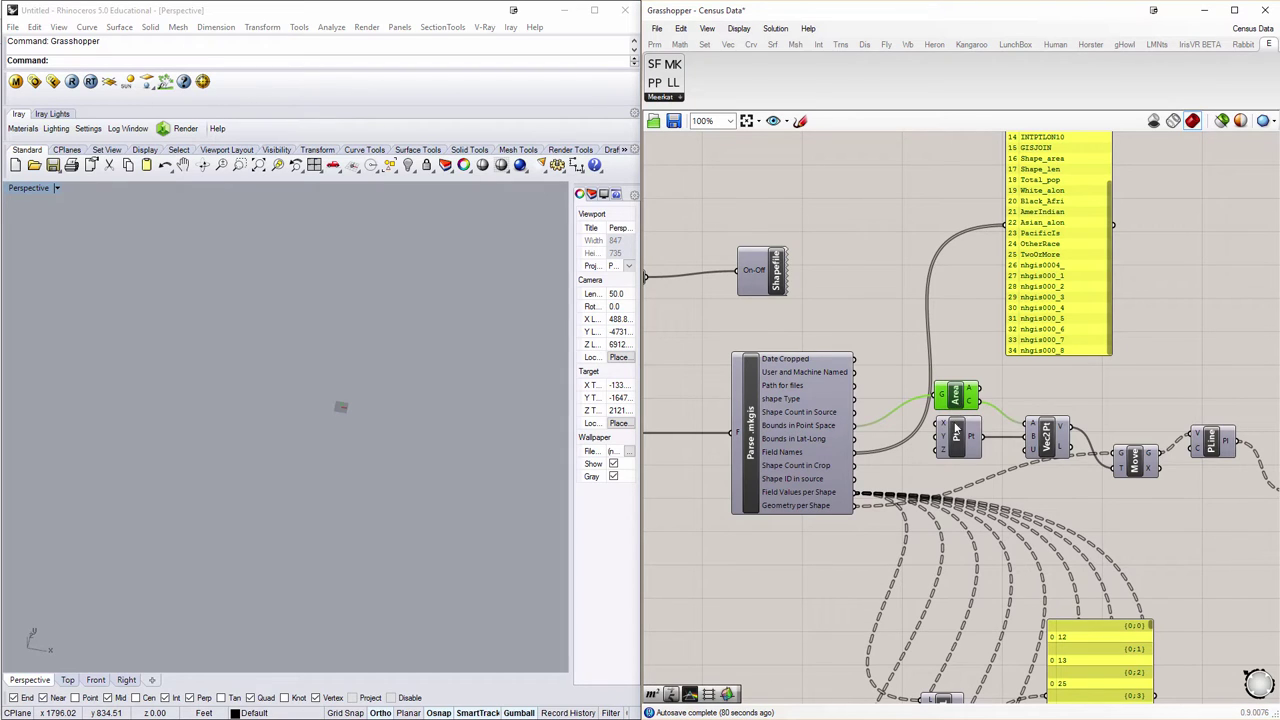
left_click(955, 432)
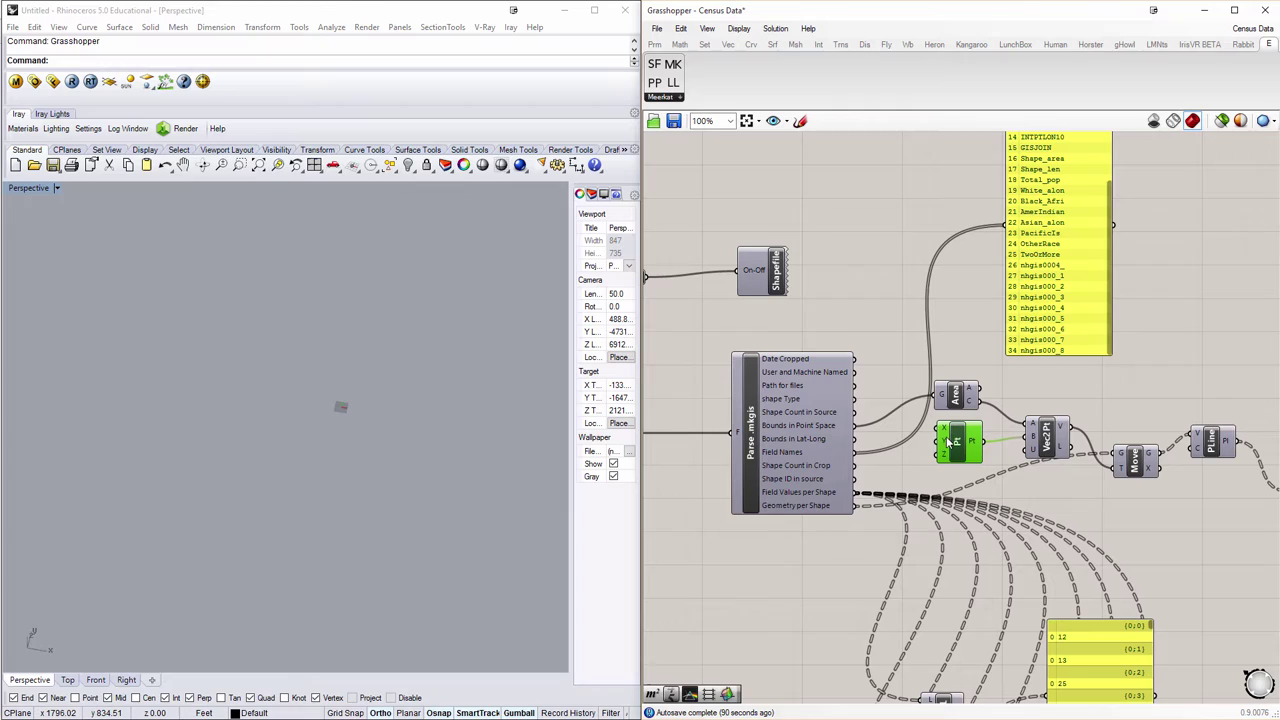
left_click_drag(1033, 423, 1022, 422)
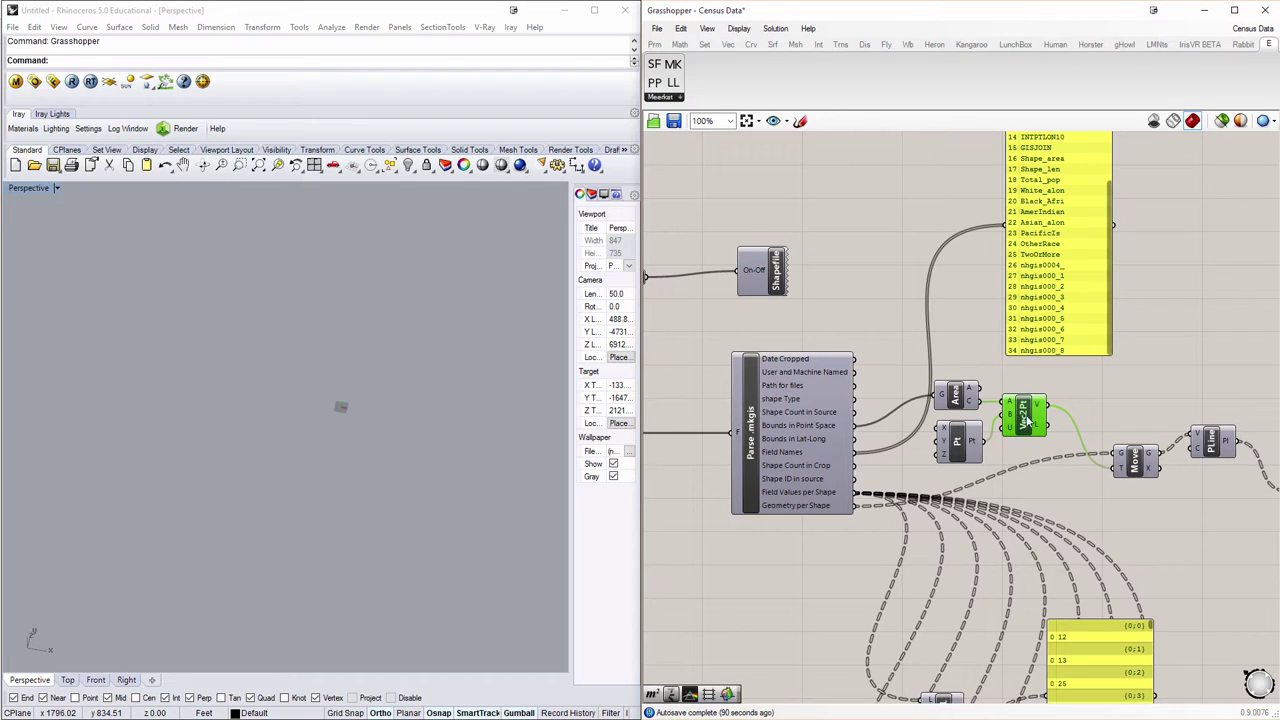
- Preview the Move component's shape points, and switch the preview over to the PLine component's polylines
left_click(1124, 468)
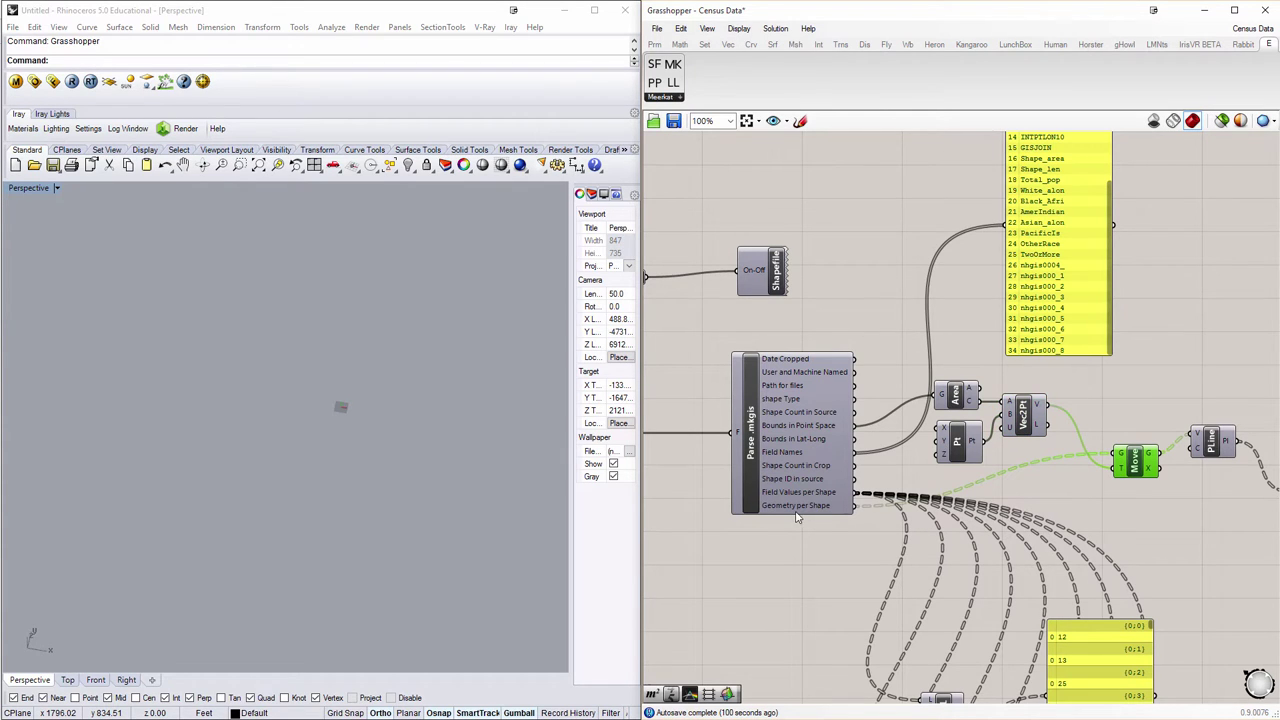
right_click(1140, 468)
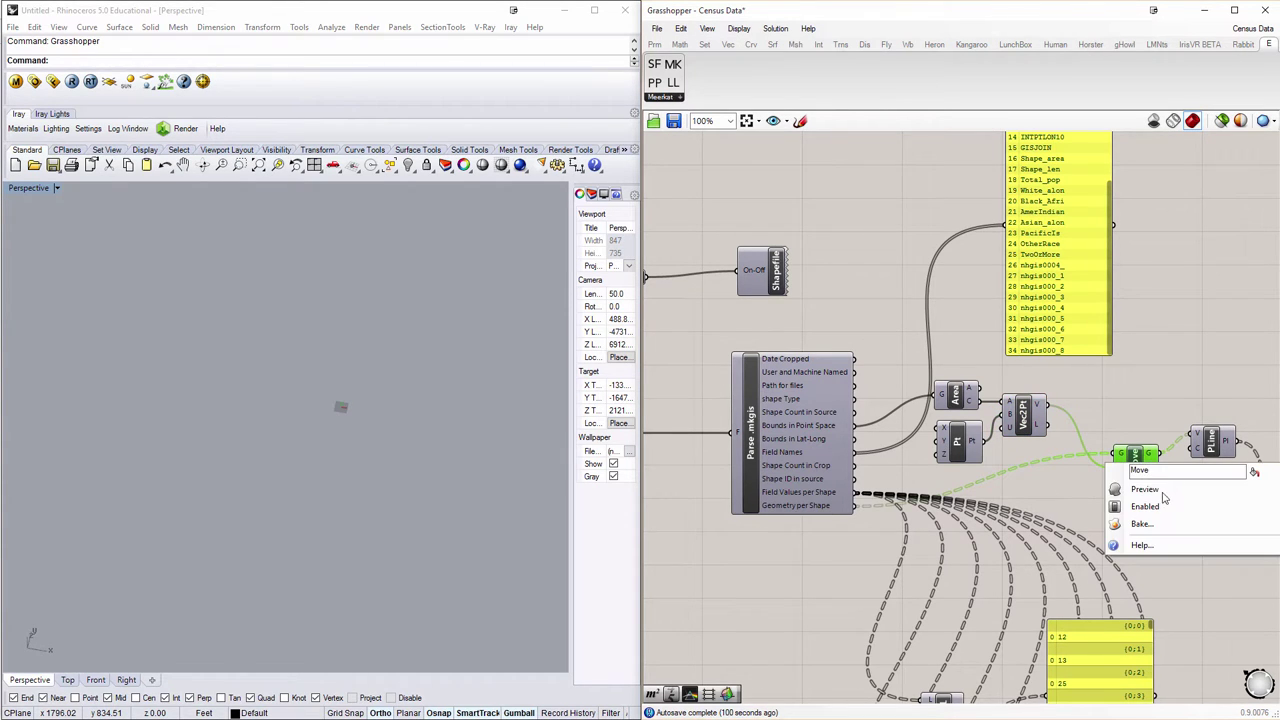
left_click(1158, 490)
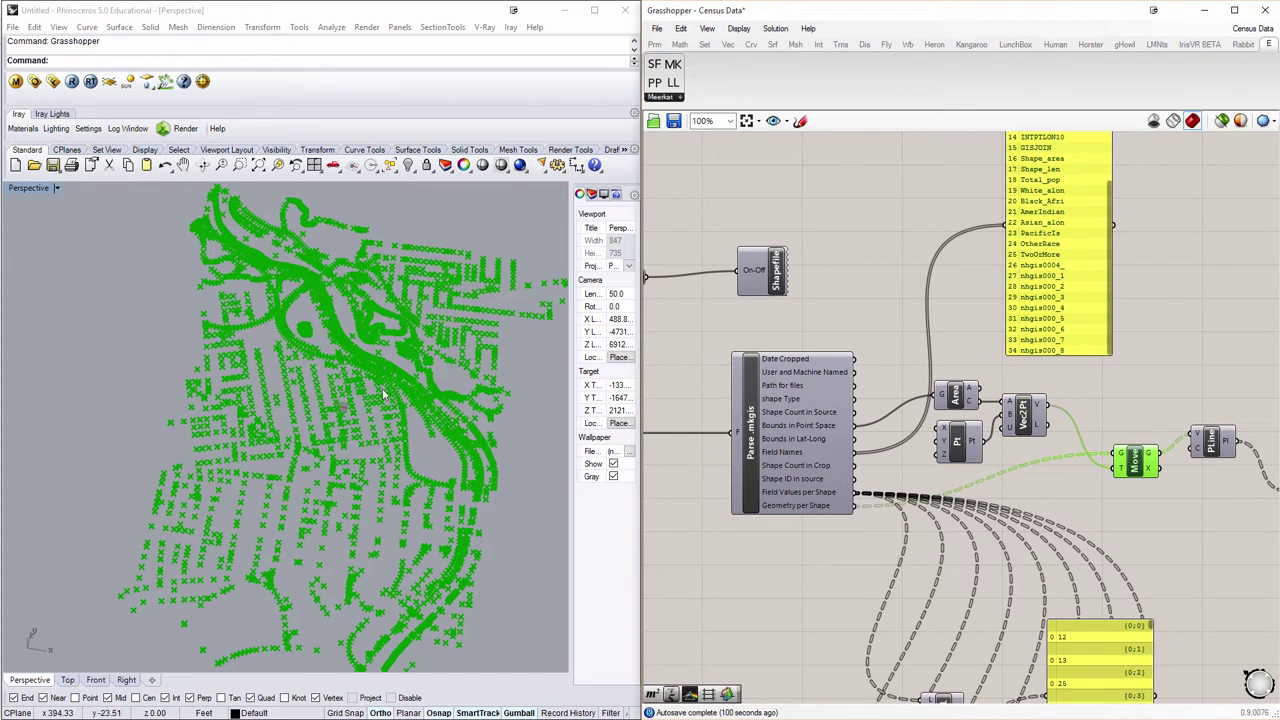
left_click(1216, 446)
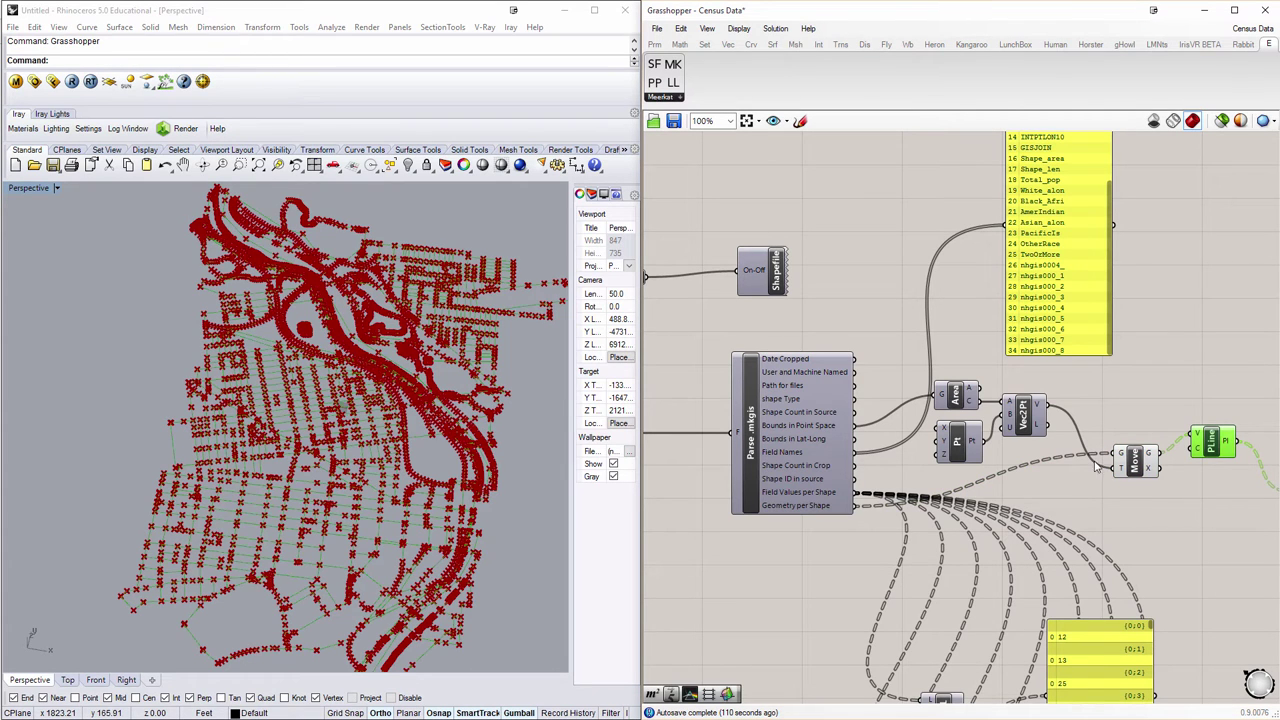
right_click(1137, 462)
left_click(1158, 487)
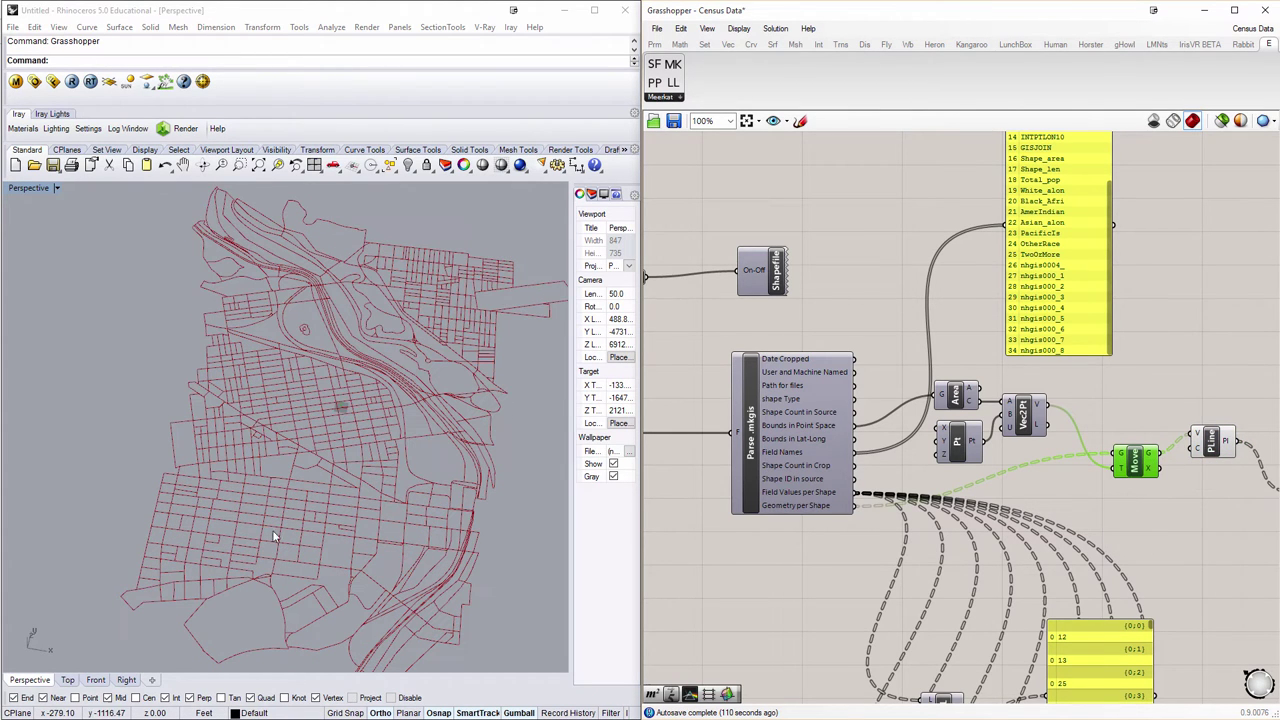
- Look up the Boundary Surfaces component with "bound", and turn on the preview of the existing Boundary component fed by PLine
right_click_drag(1214, 463, 987, 420)
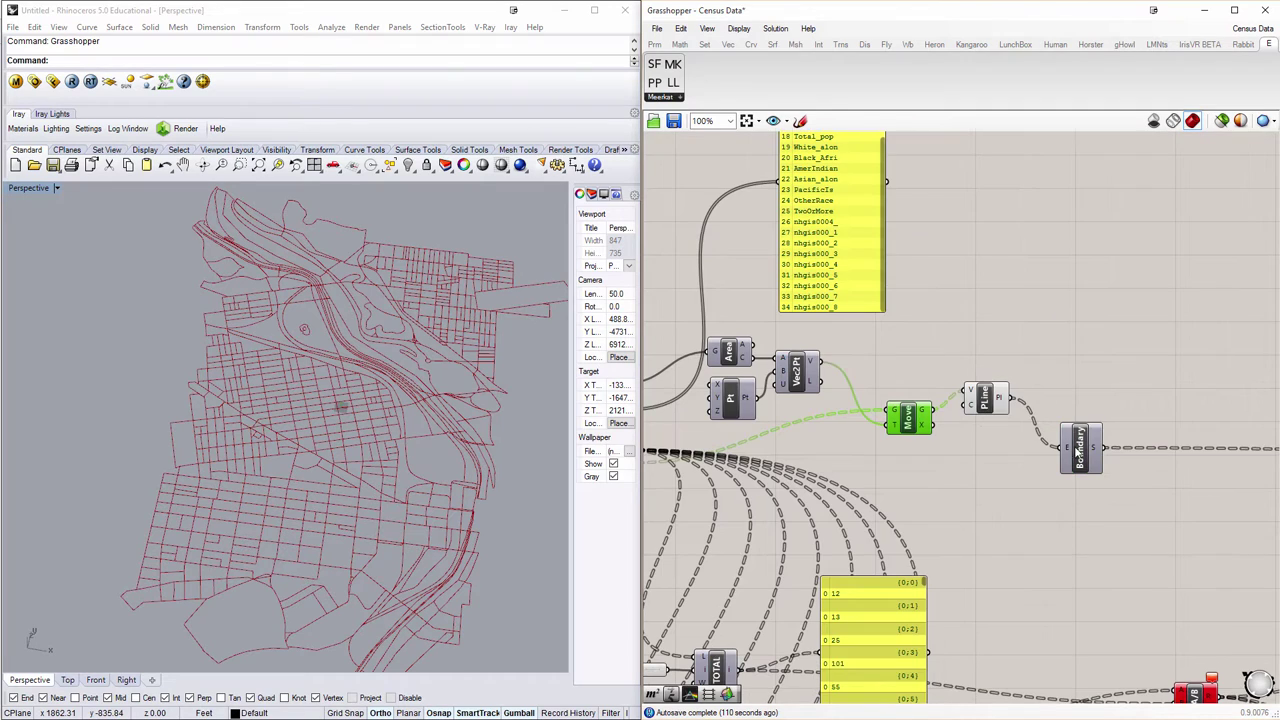
double_click(1095, 395)
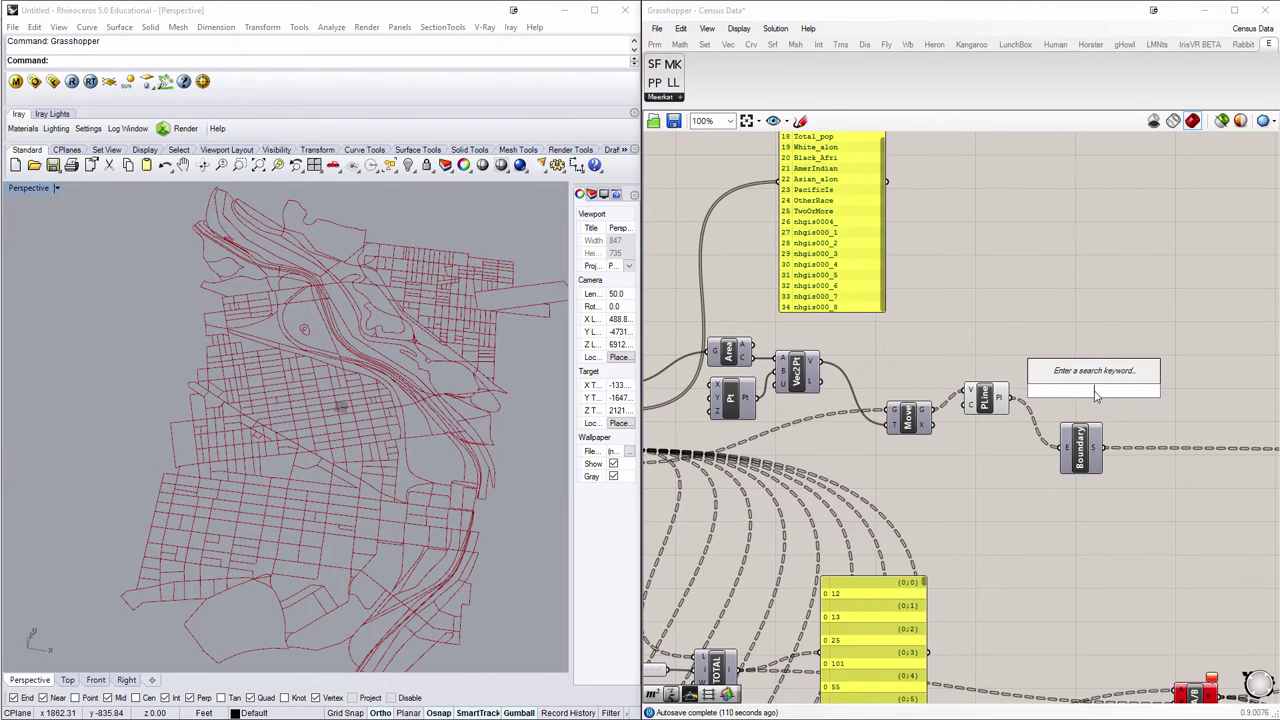
type("bound")
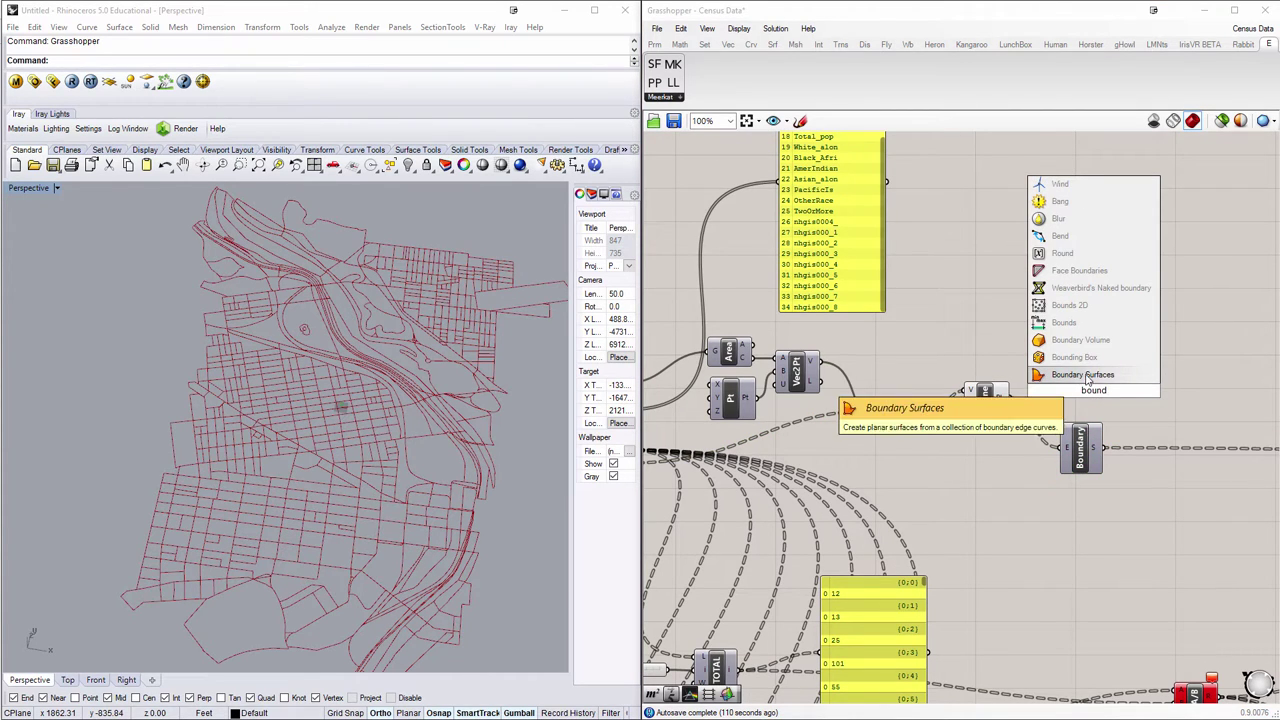
left_click(1116, 378)
left_click_drag(1005, 398, 1063, 446)
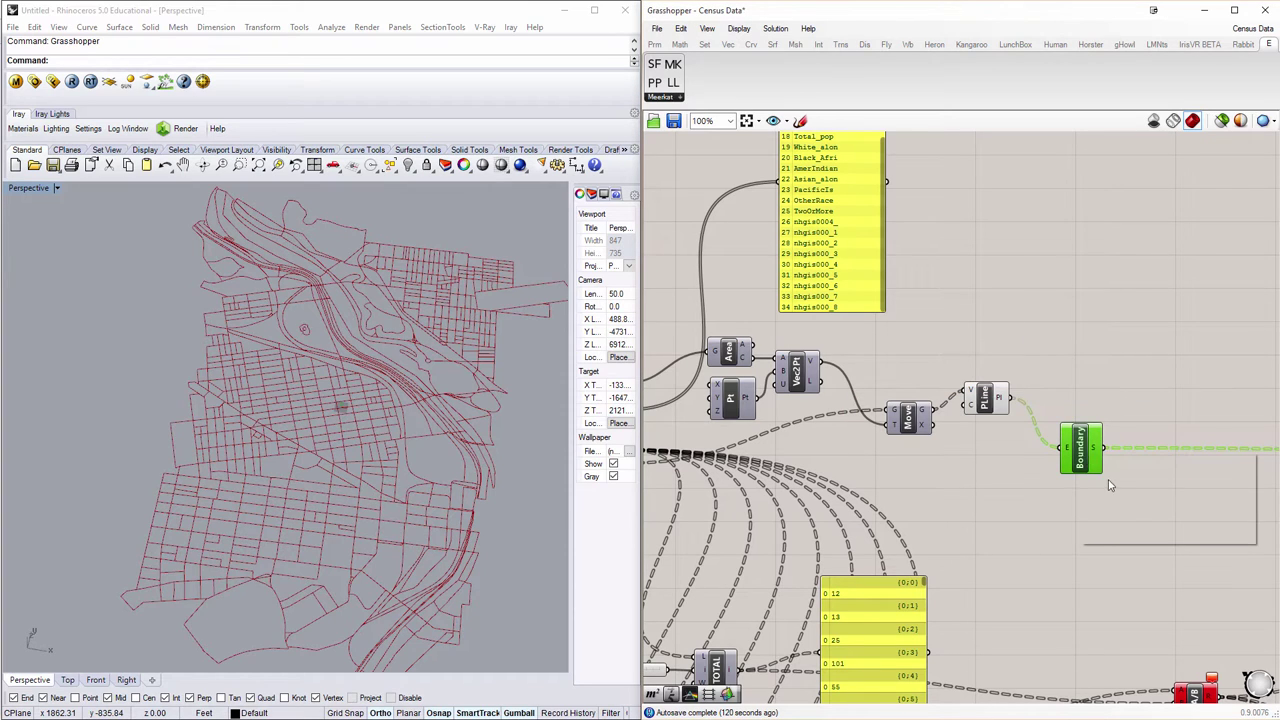
left_click(992, 400)
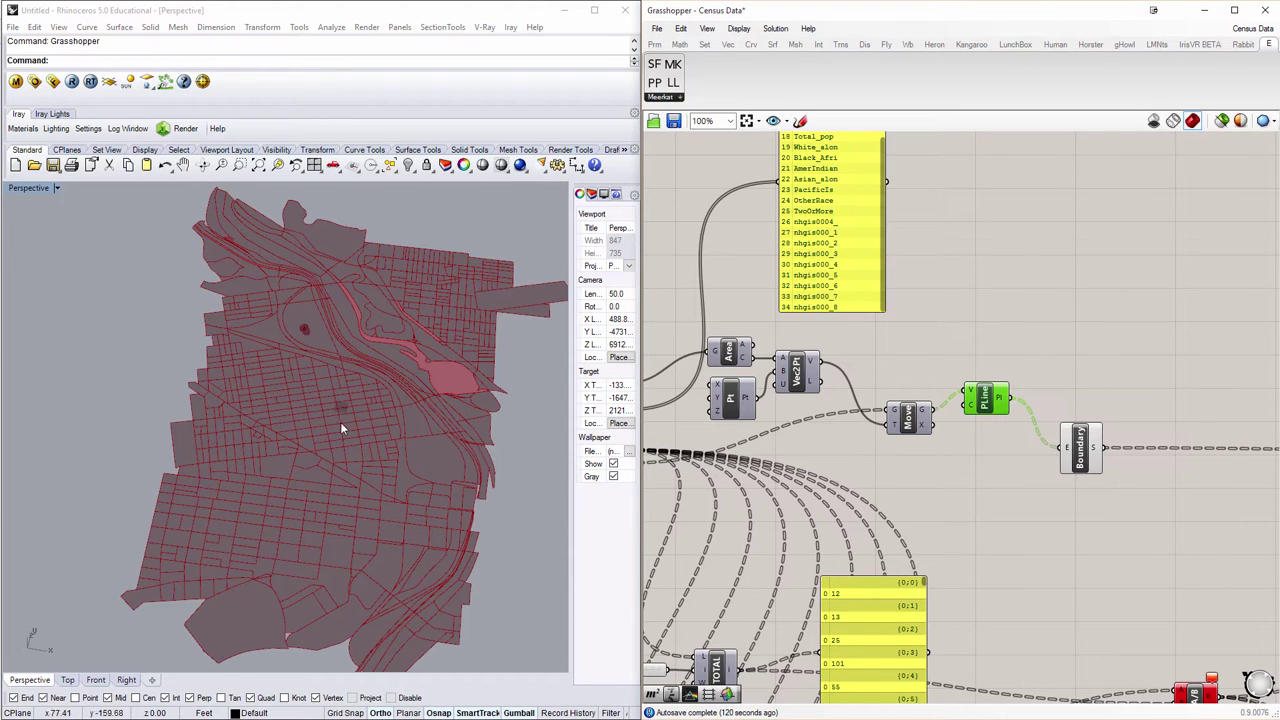
- Read through the field names panel fed by Parse .mkgis, and shift the panel slightly closer to that component
right_click_drag(803, 453, 1008, 444)
scroll(805, 444, "up", 1)
right_click_drag(751, 468, 744, 489)
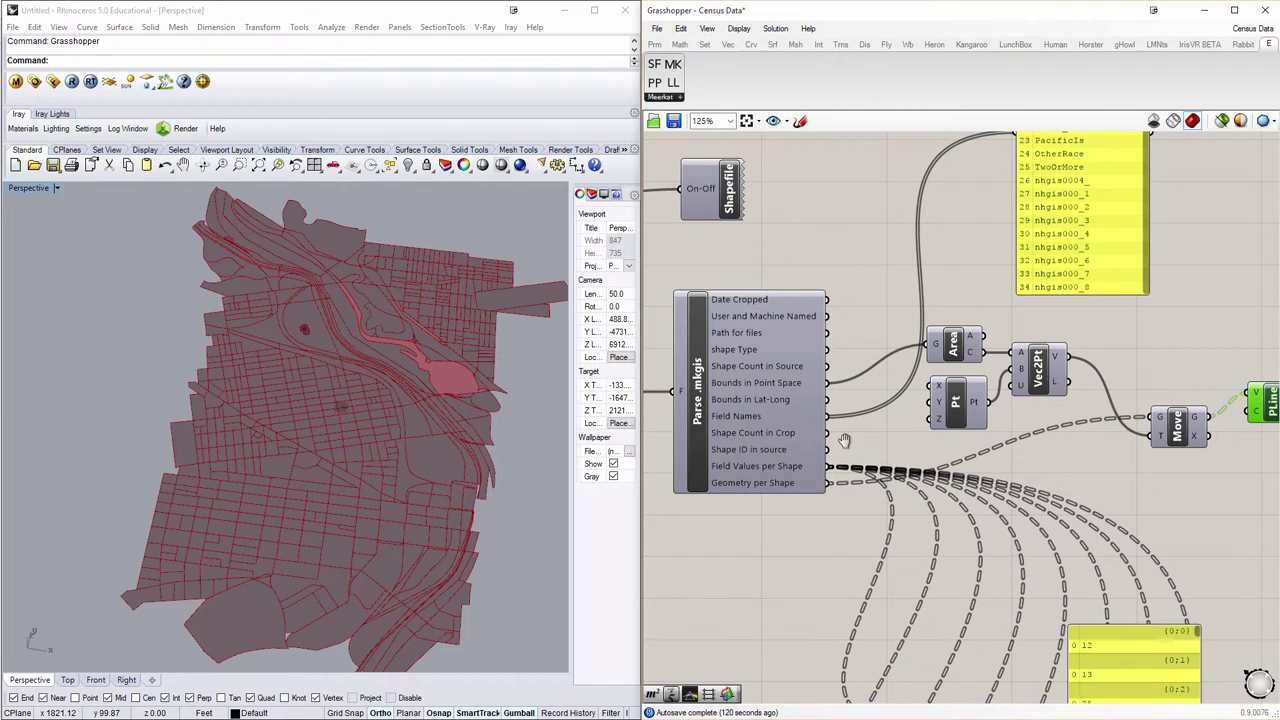
right_click_drag(844, 441, 894, 474)
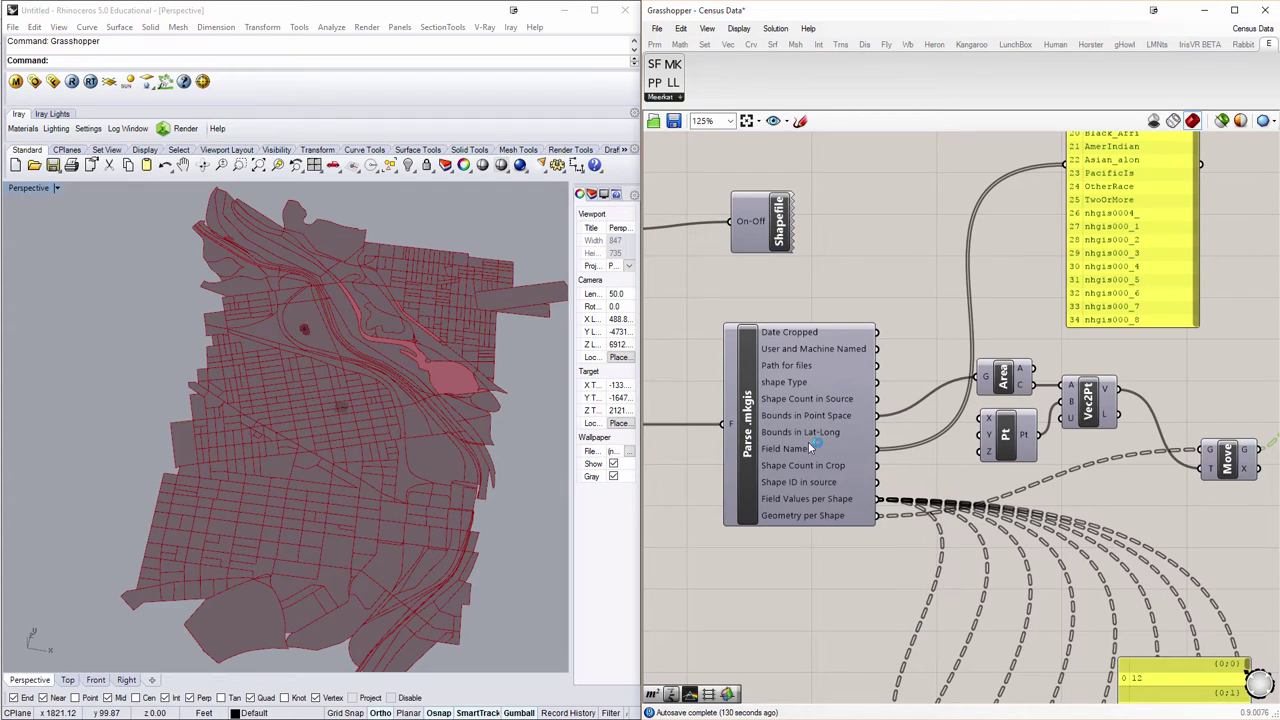
right_click_drag(1205, 131, 1095, 258)
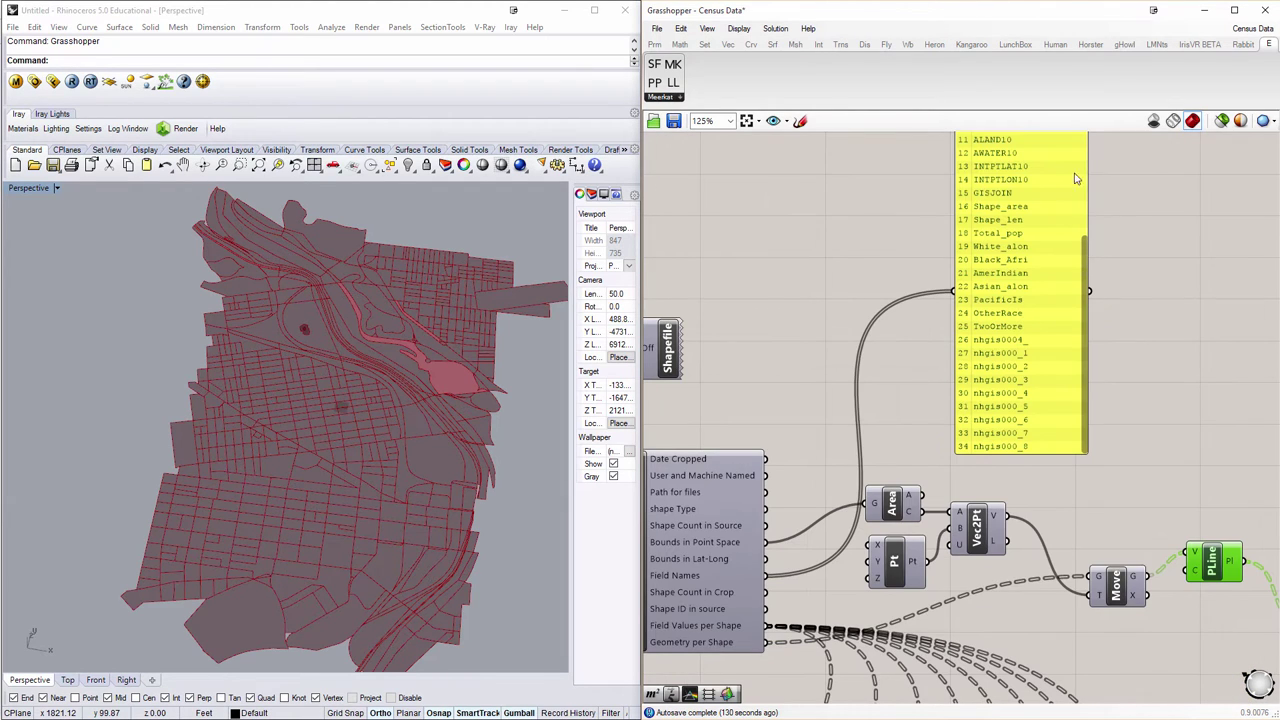
scroll(1080, 152, "up", 4)
right_click_drag(1034, 146, 1024, 180)
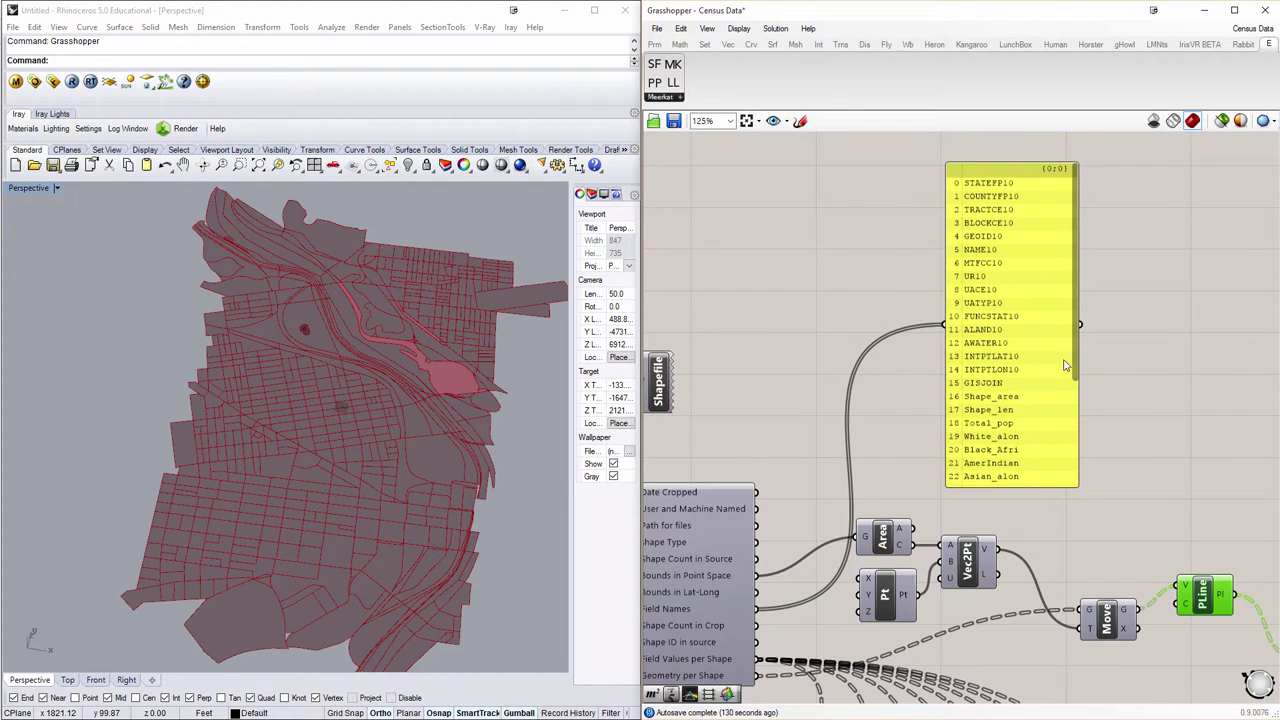
scroll(1066, 380, "down", 4)
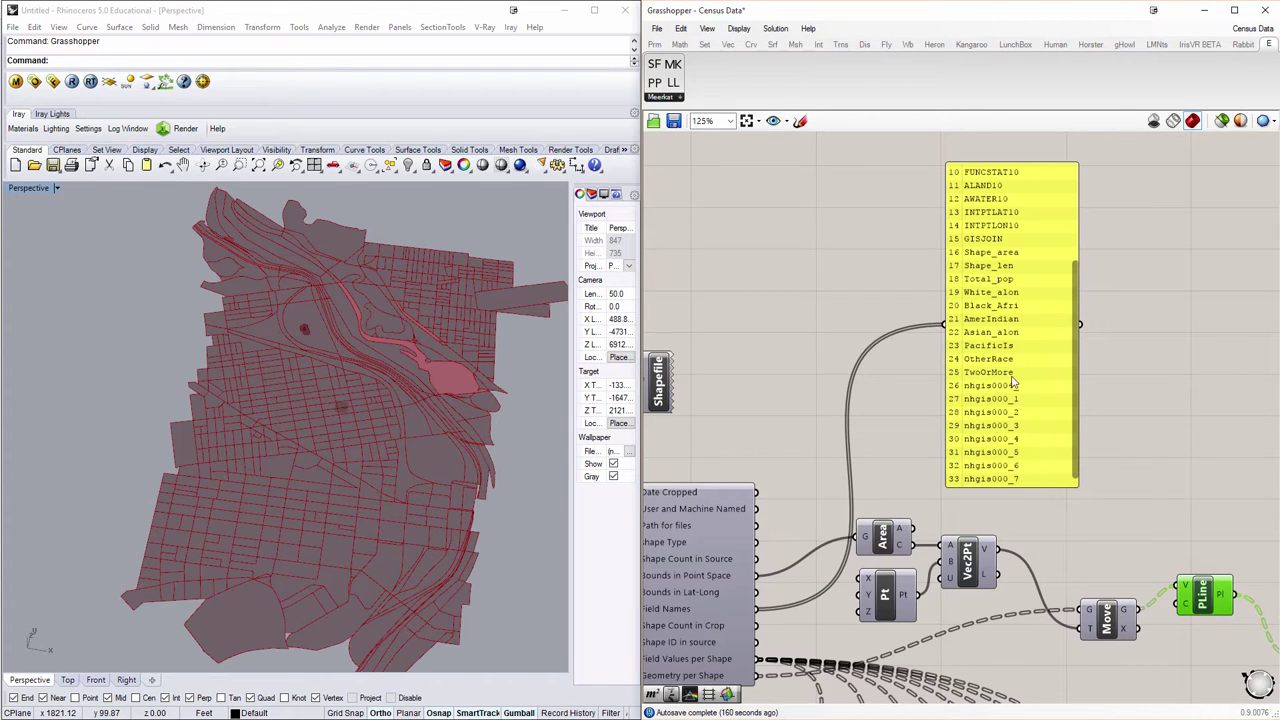
scroll(1000, 392, "down", 1)
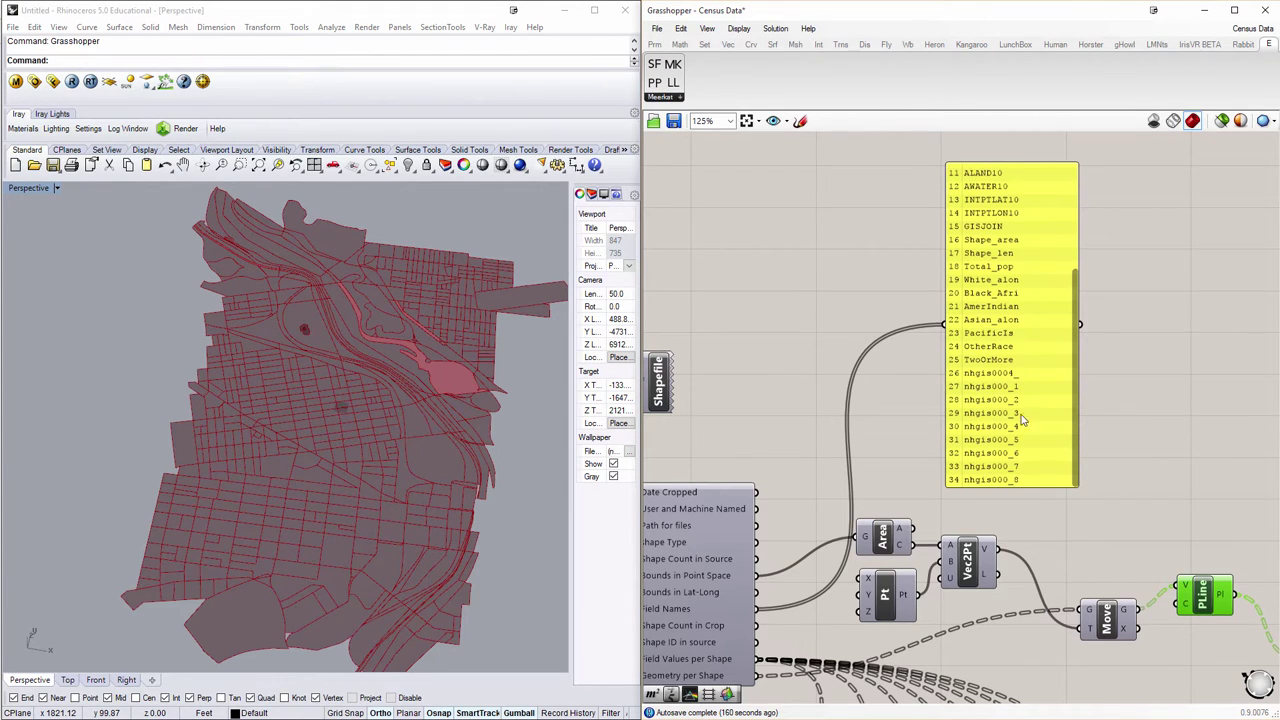
left_click_drag(1000, 374, 940, 406)
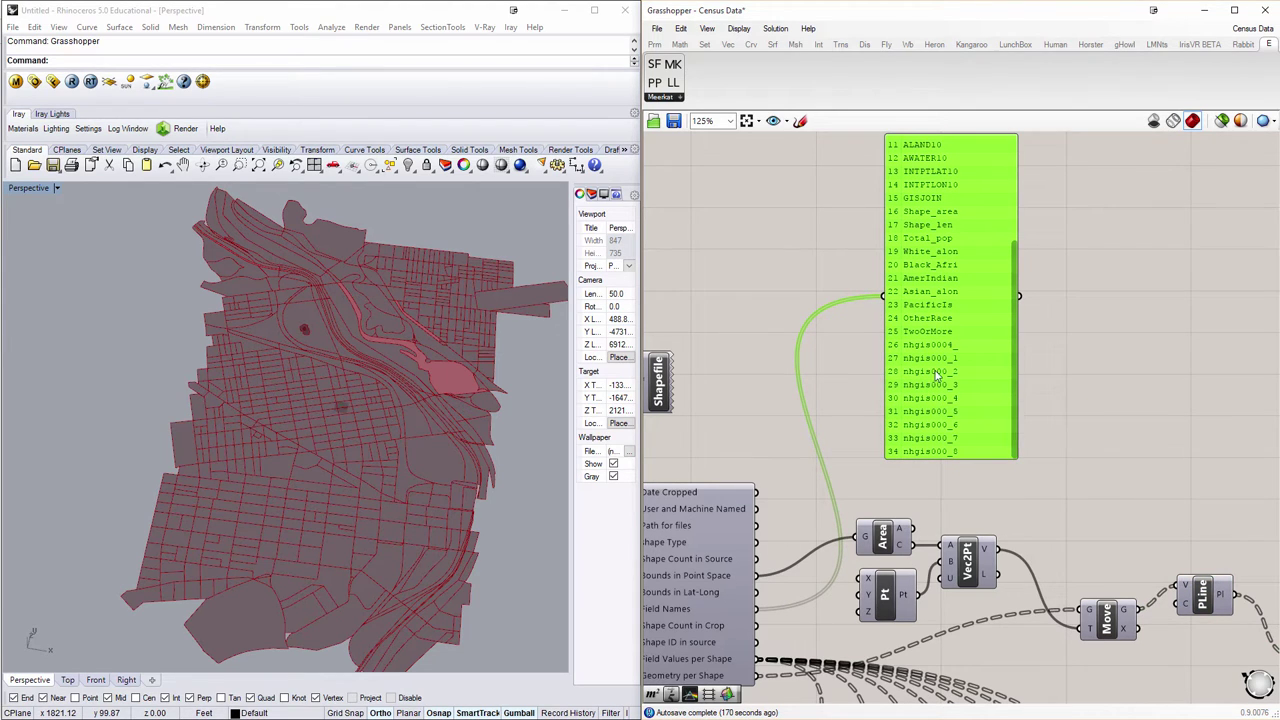
- Add a List Item component below Parse .mkgis and connect Field Values per Shape to its list input
right_click_drag(915, 510, 970, 331)
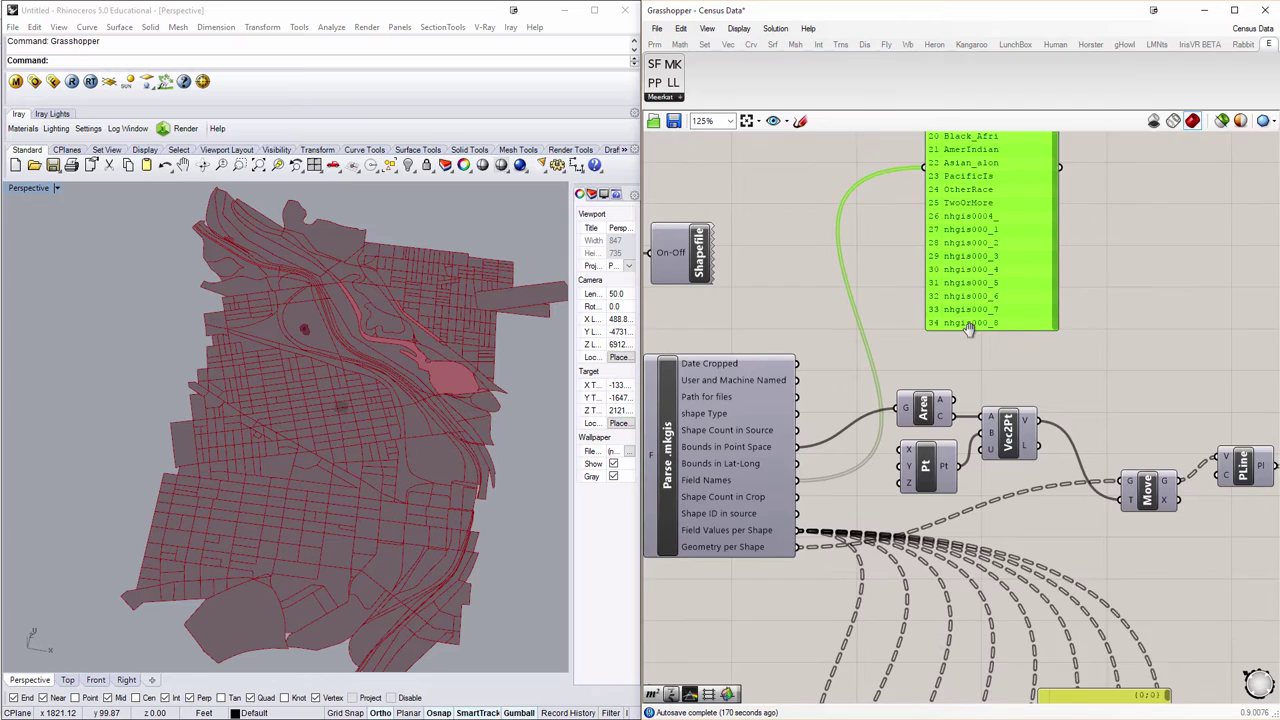
right_click_drag(849, 510, 890, 434)
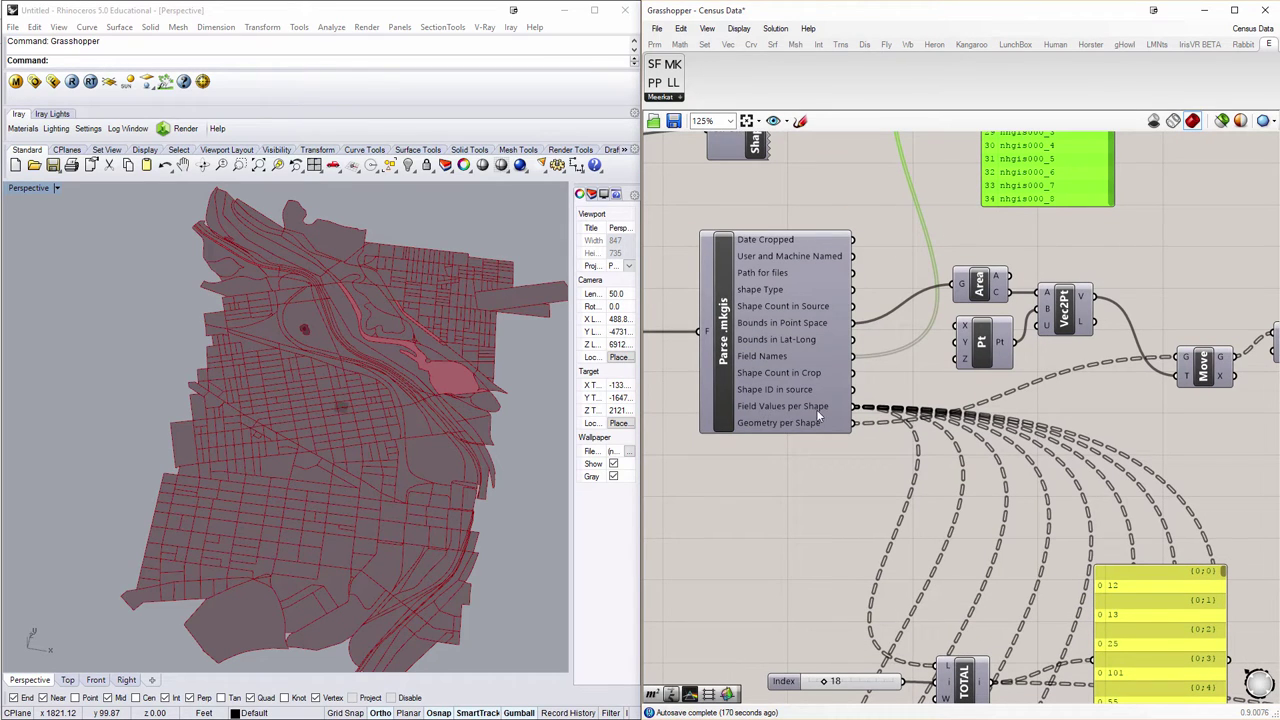
right_click_drag(958, 686, 995, 507)
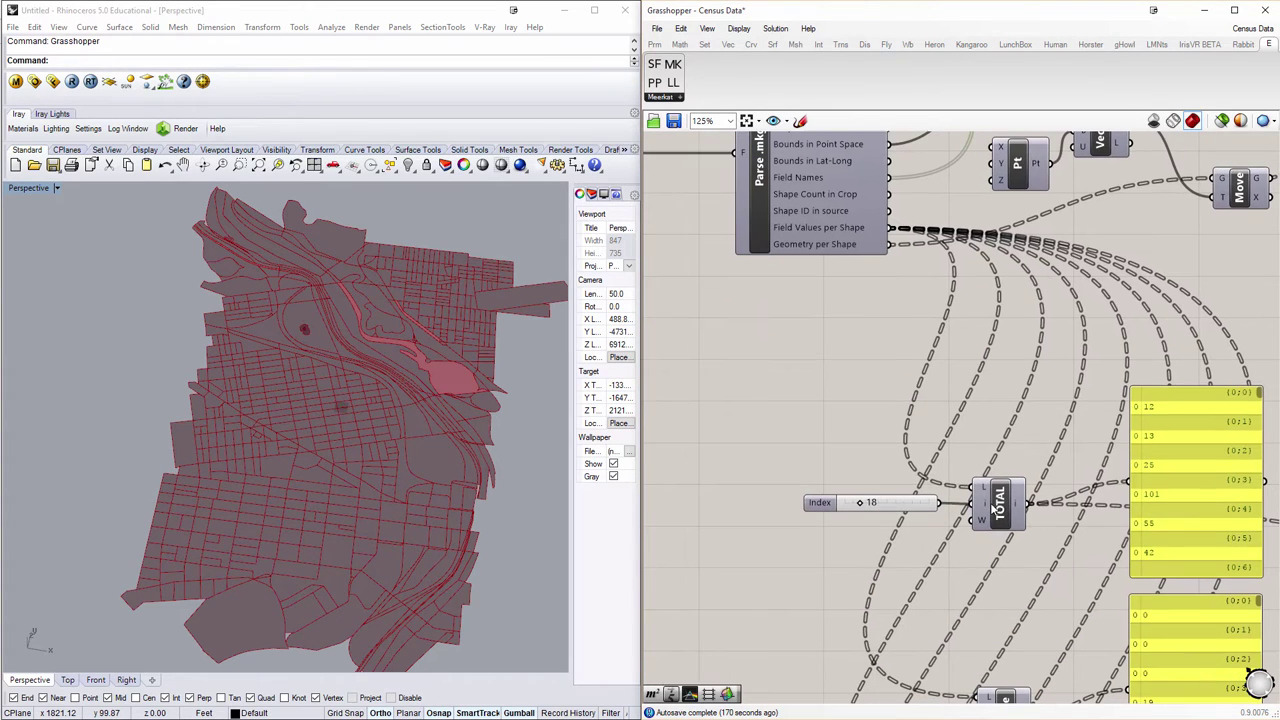
double_click(986, 404)
type("list i")
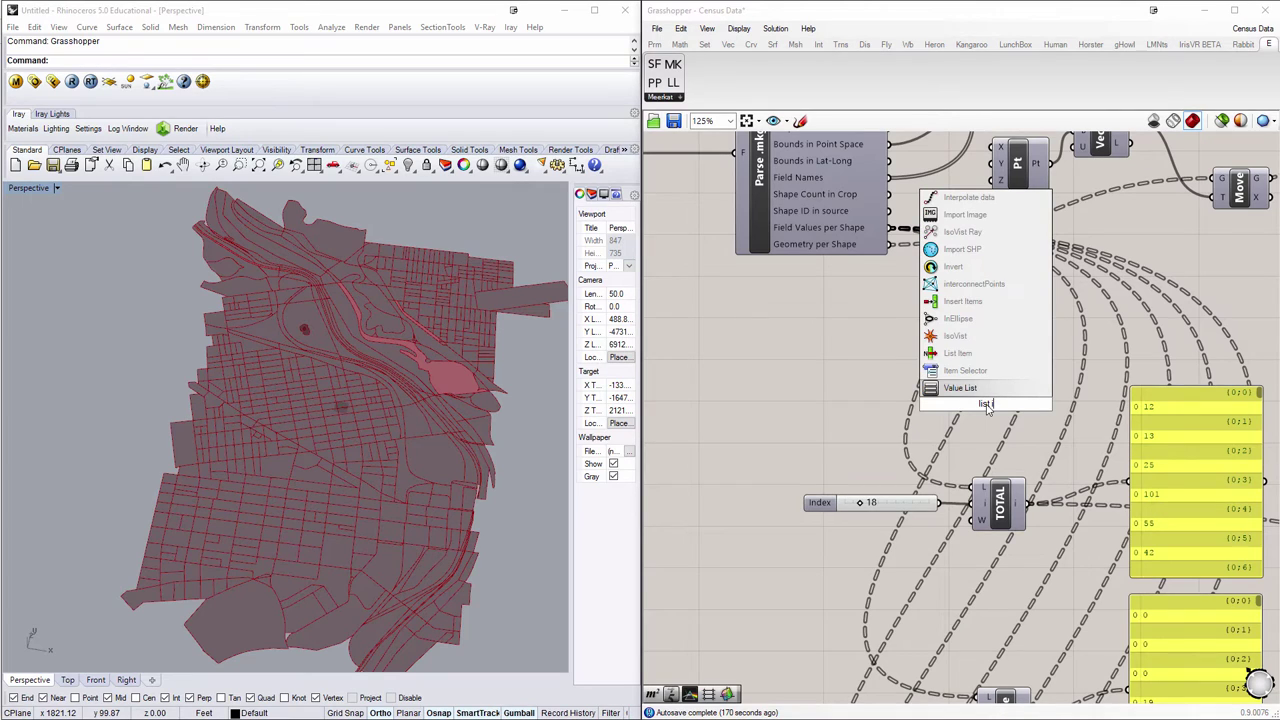
type("tem")
left_click(947, 389)
left_click_drag(978, 386, 1000, 368)
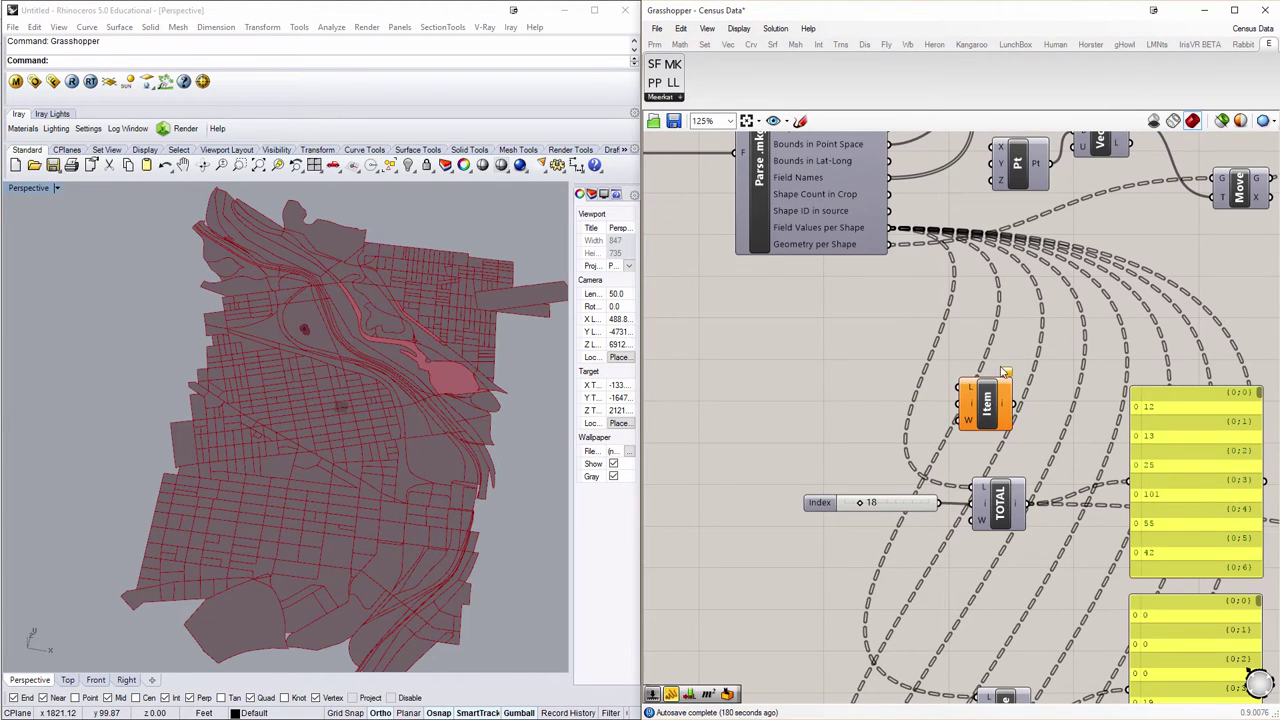
left_click_drag(888, 244, 801, 372)
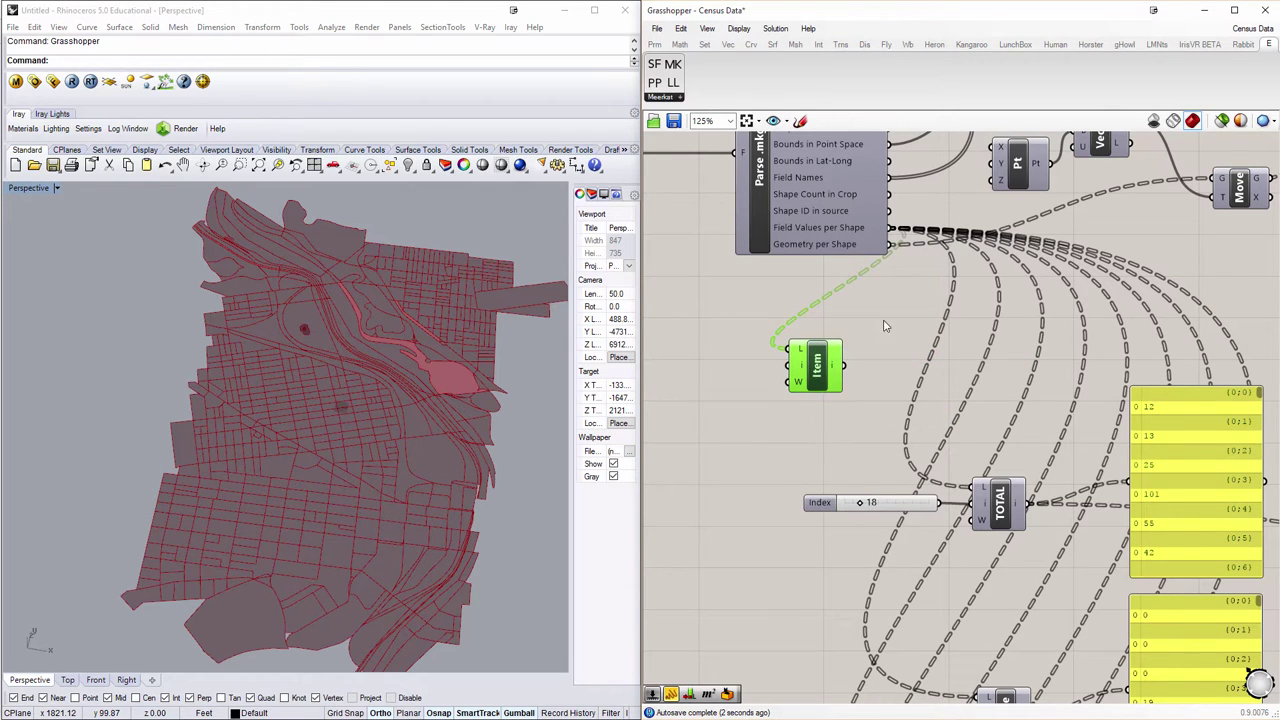
- Check the population field indices in the field names panel against the new List Item component and its output
right_click_drag(1034, 140, 966, 575)
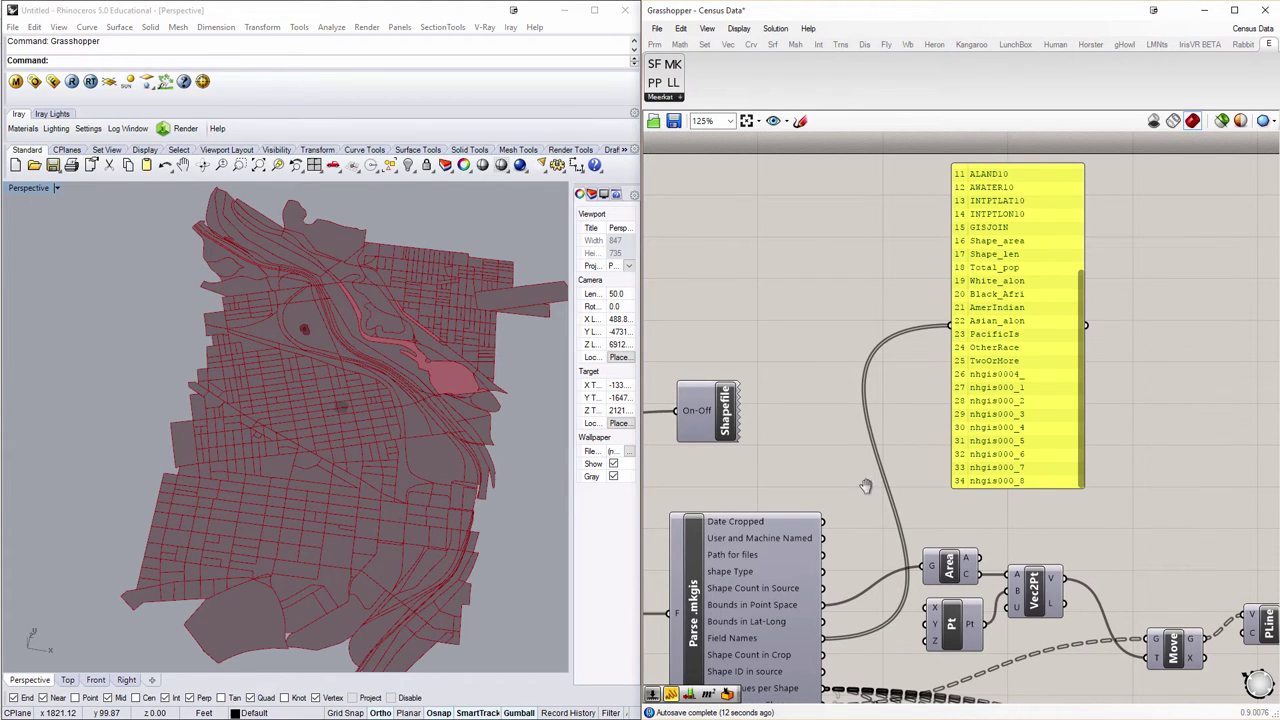
right_click_drag(862, 652, 1043, 312)
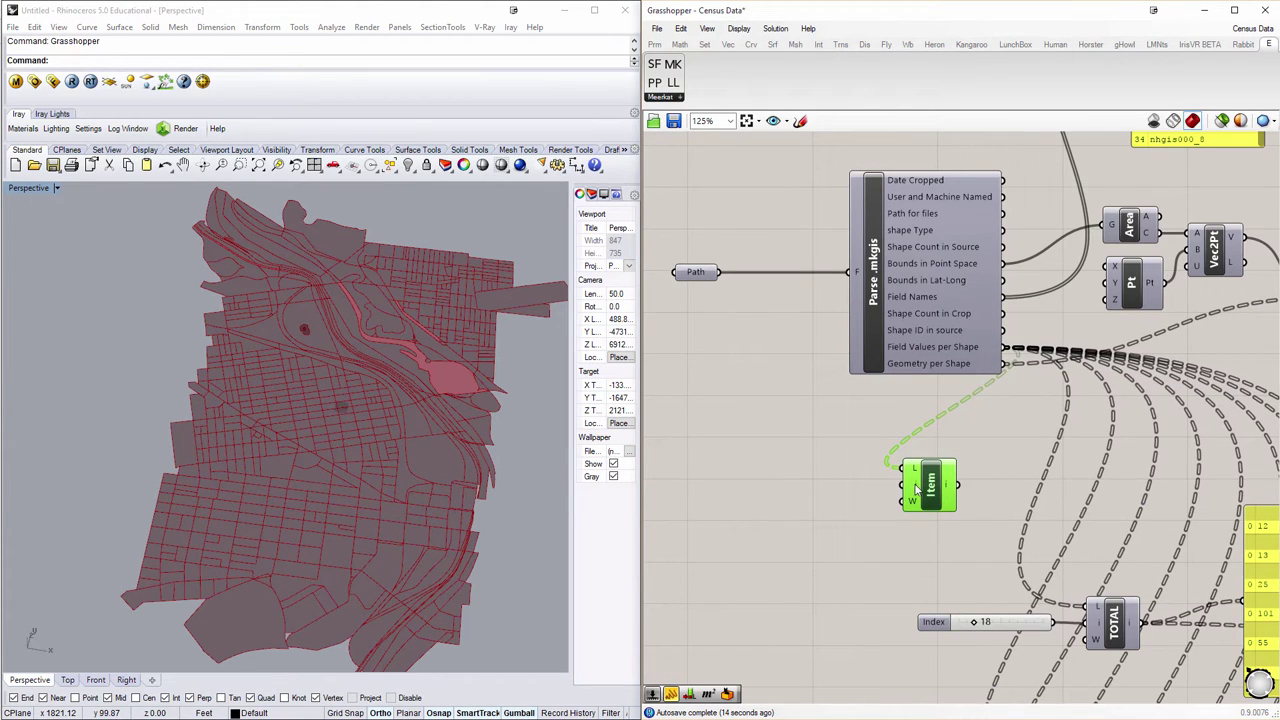
mouse_move(951, 488)
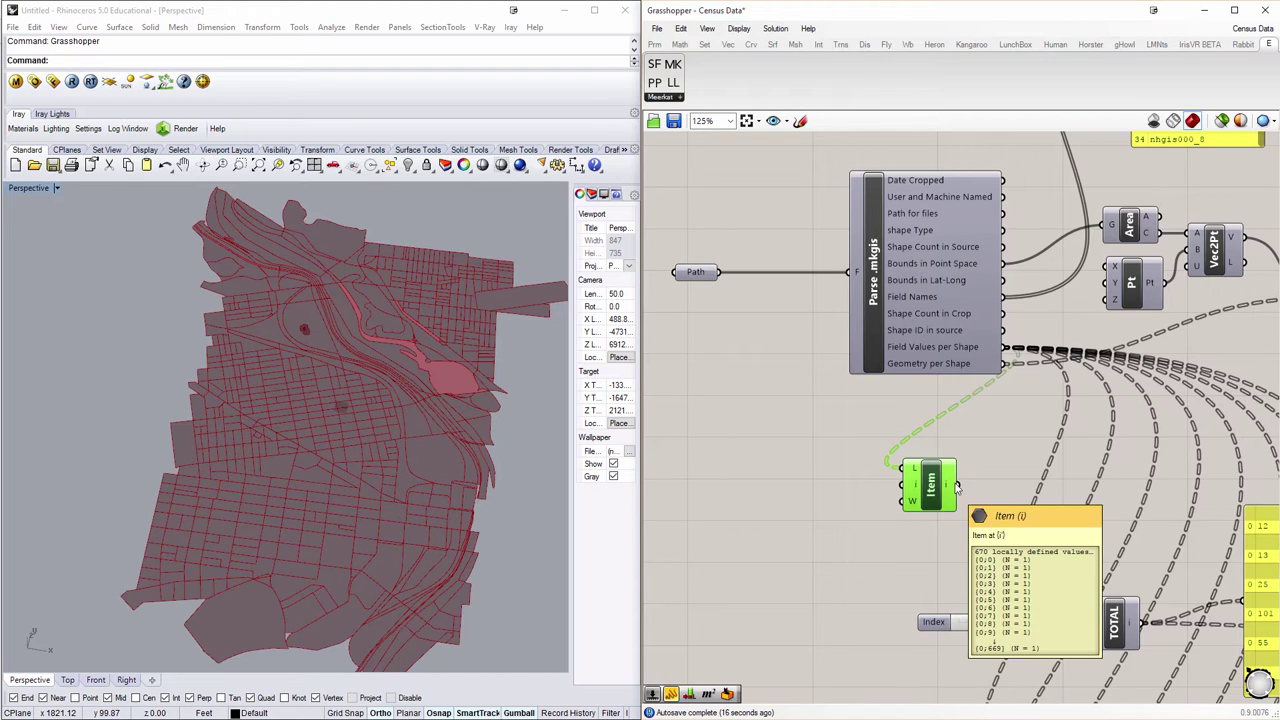
right_click_drag(1054, 407, 954, 423)
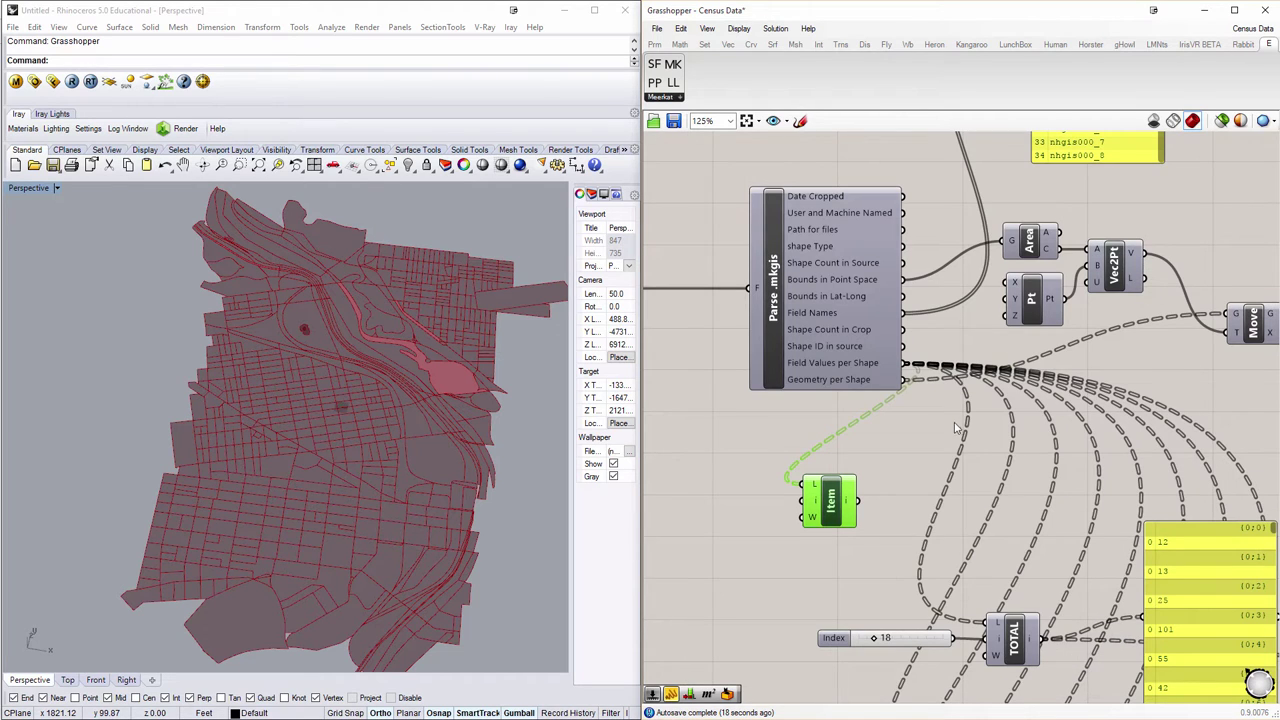
right_click_drag(1000, 515, 955, 280)
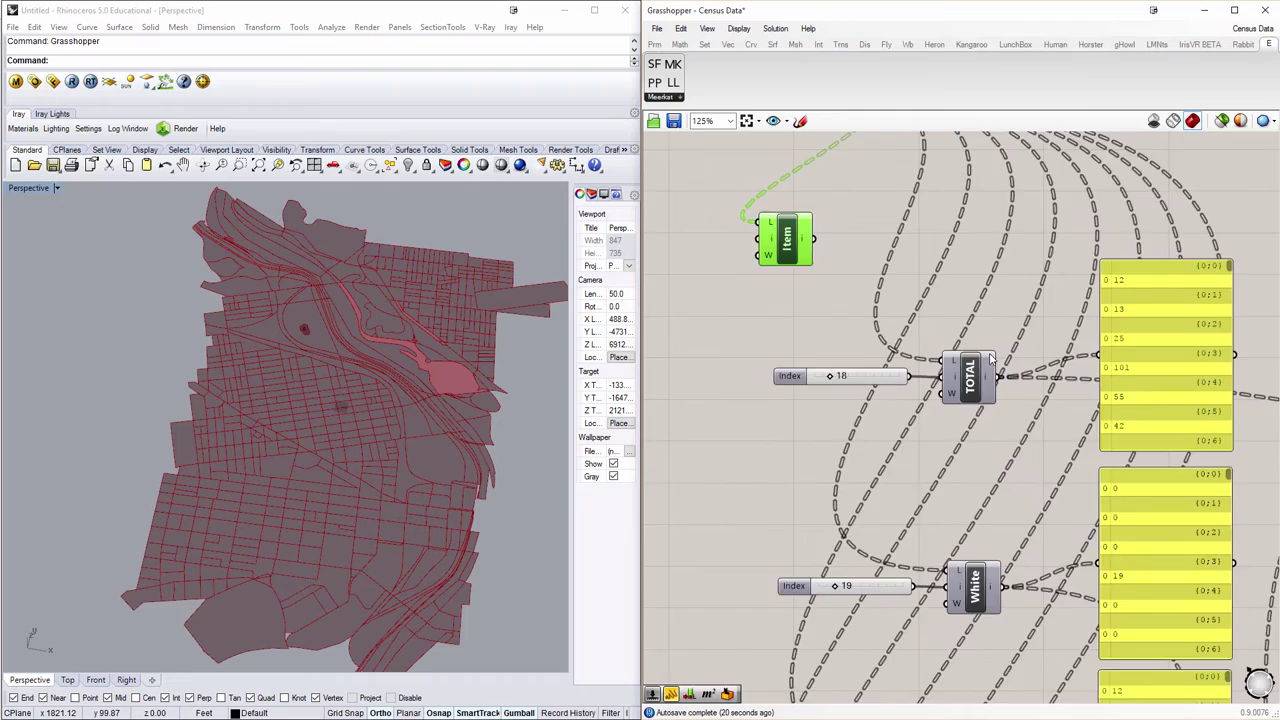
- Review the List Item components from TOTAL through 2+, with their index sliders and value panels
scroll(991, 360, "down", 2)
right_click_drag(991, 360, 956, 278)
scroll(1036, 362, "down", 1)
scroll(962, 301, "up", 3)
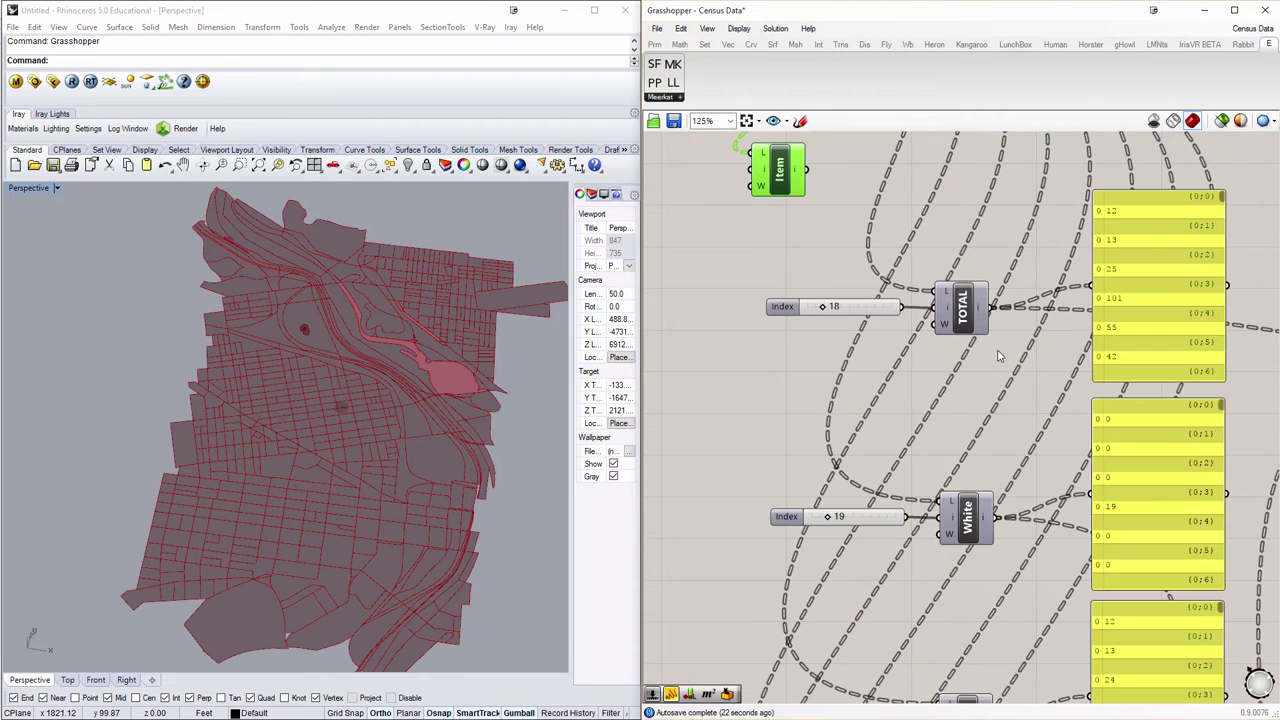
right_click_drag(978, 463, 960, 317)
right_click_drag(977, 554, 969, 343)
right_click_drag(977, 588, 975, 415)
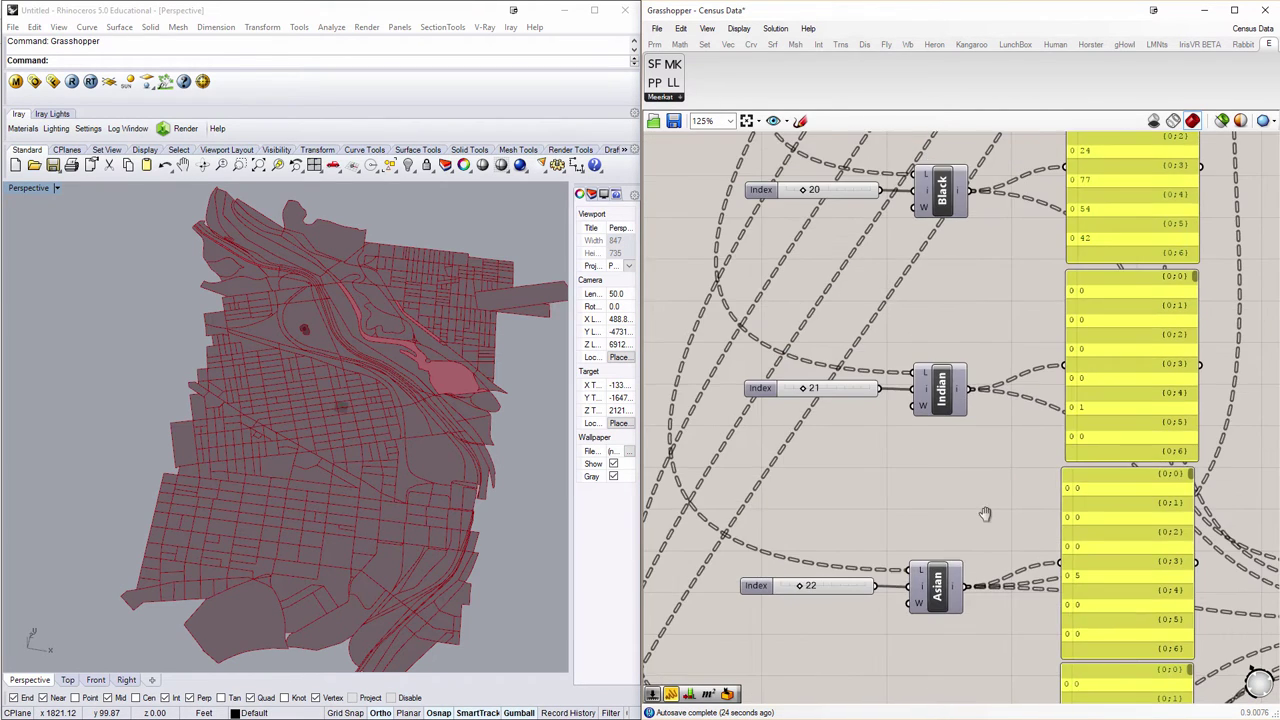
right_click_drag(985, 514, 959, 314)
right_click_drag(950, 566, 960, 192)
right_click_drag(928, 422, 937, 264)
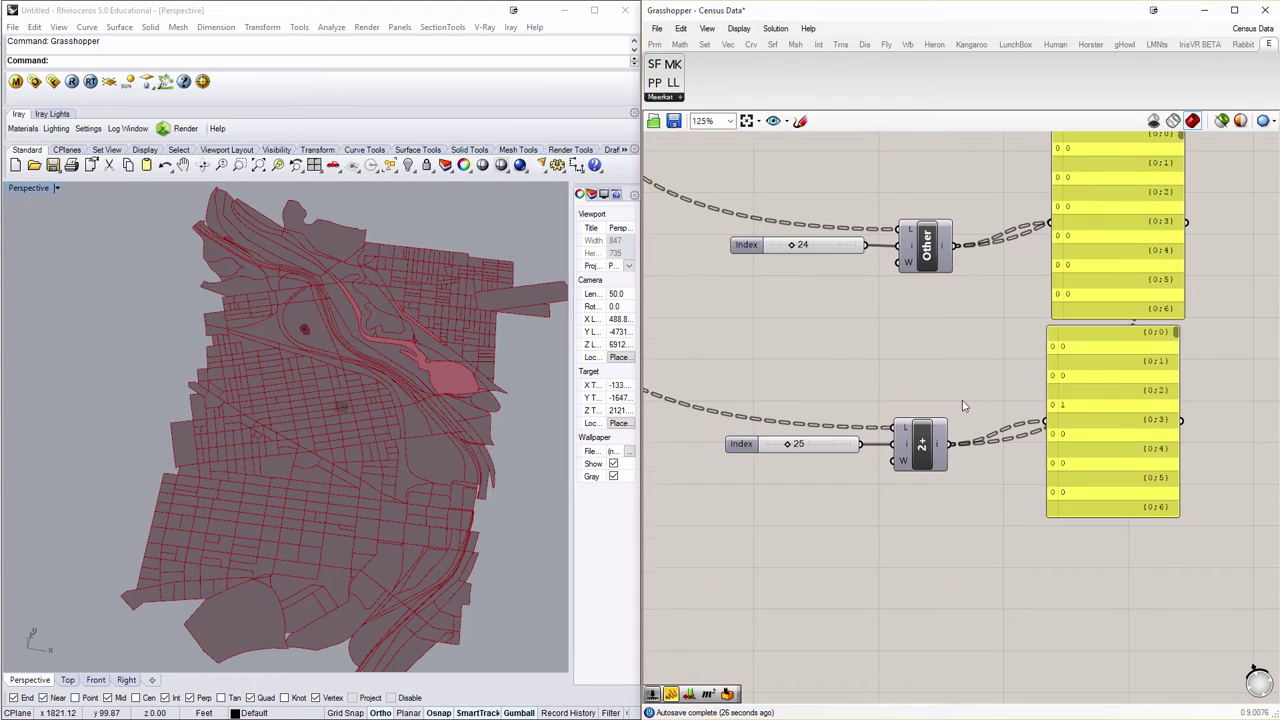
scroll(963, 405, "down", 3)
scroll(985, 410, "up", 2)
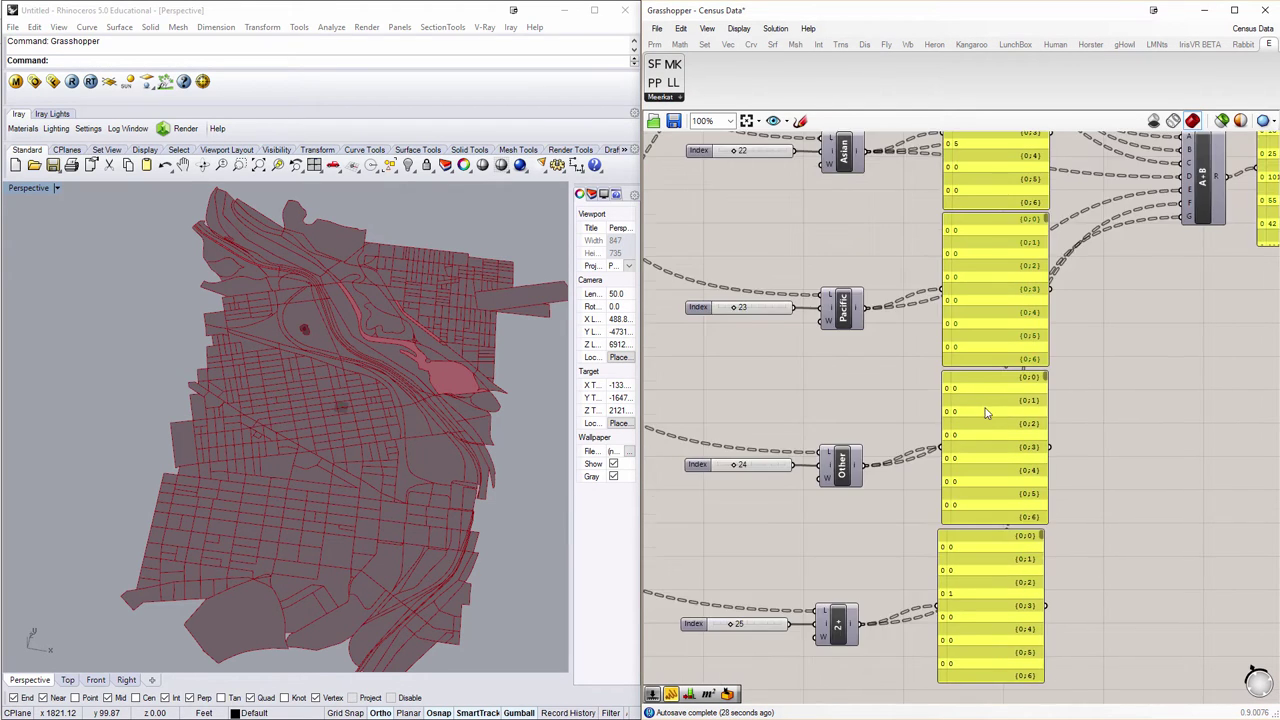
- Look up "addi" and place an Addition component below the existing seven-input A+B component
right_click_drag(1034, 247, 969, 466)
right_click_drag(1095, 400, 1051, 415)
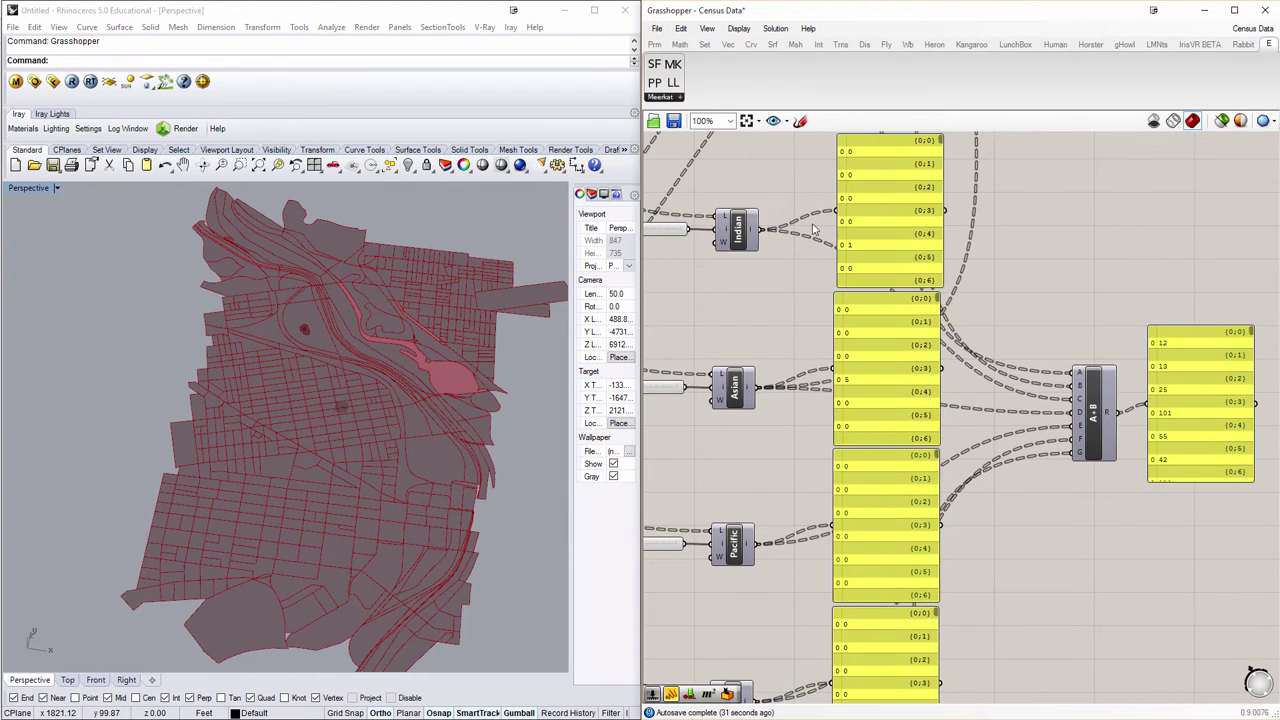
left_click(1094, 412)
left_click(1108, 517)
double_click(1108, 517)
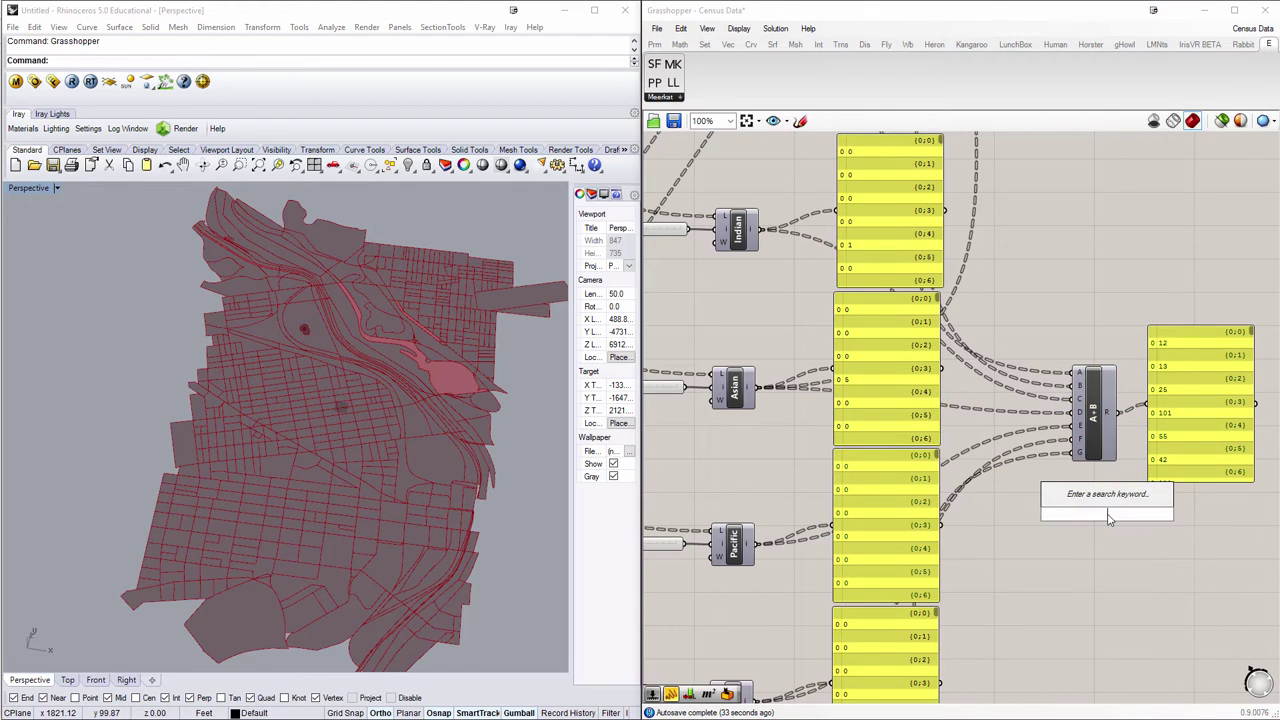
type("addi")
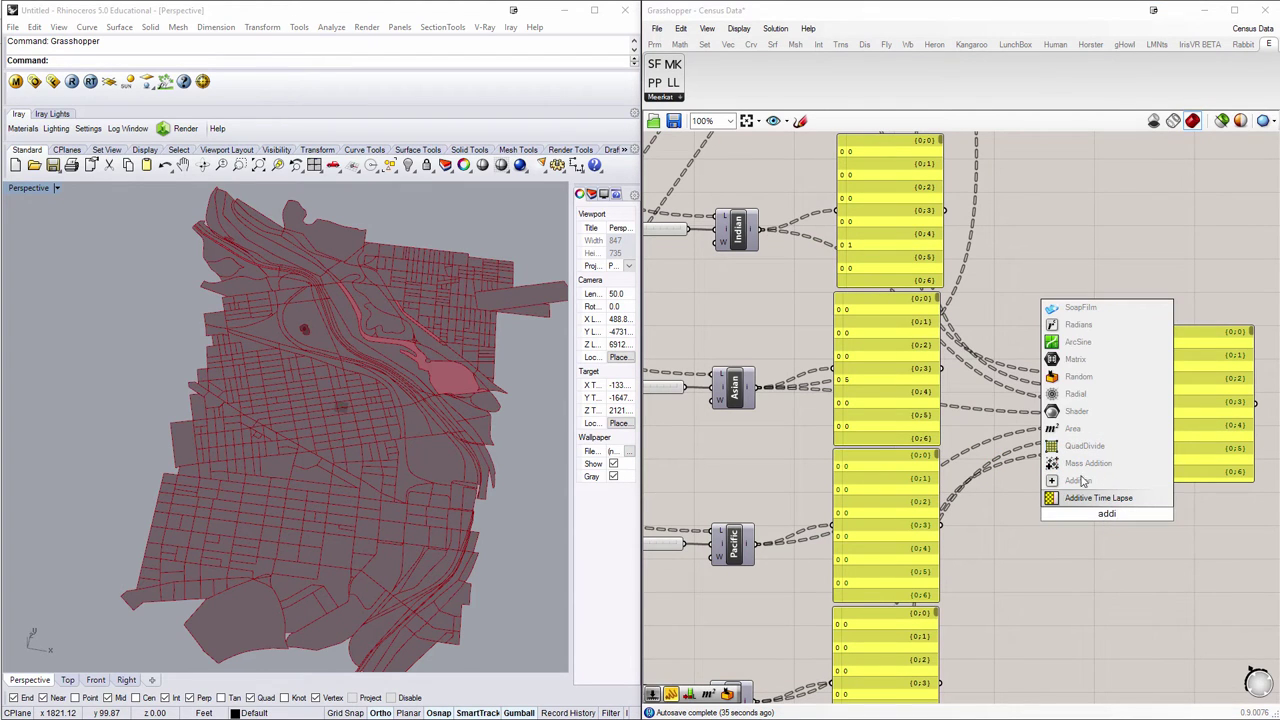
left_click(1083, 481)
scroll(1108, 514, "up", 5)
left_click(1000, 460)
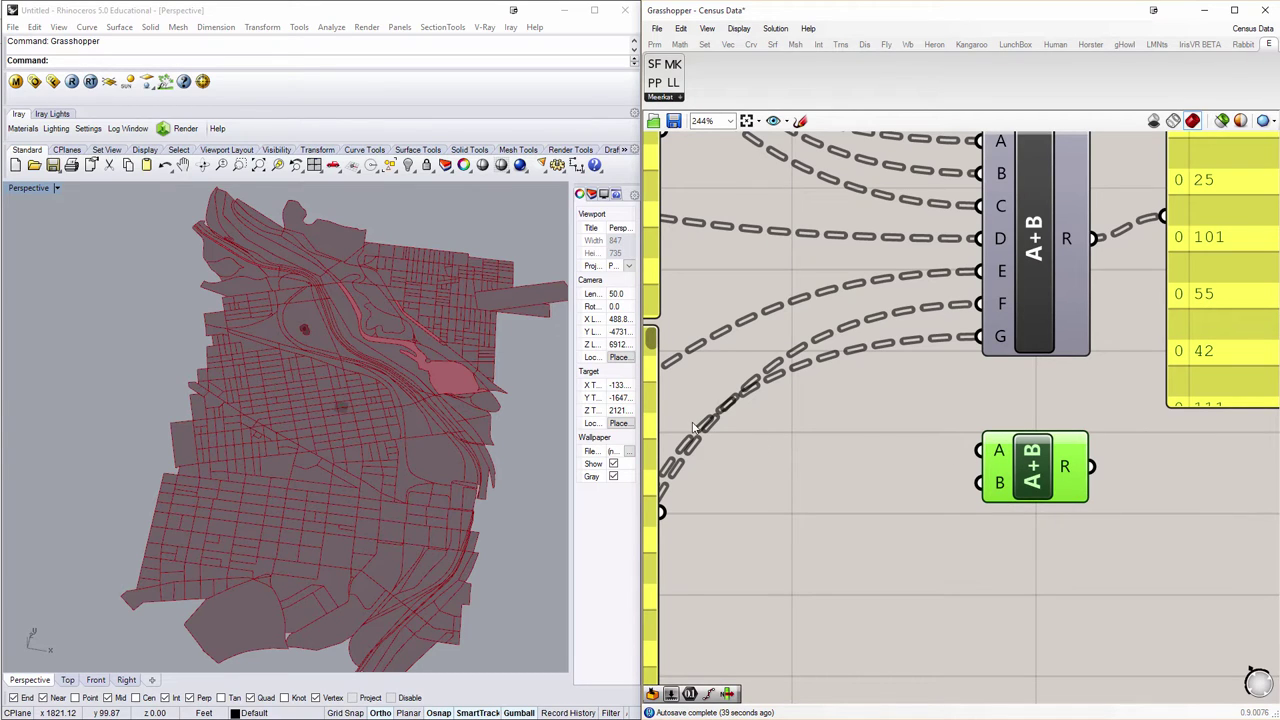
- Extend the new Addition component with inputs C and D, and delete the component
scroll(1021, 489, "up", 7)
left_click(998, 537)
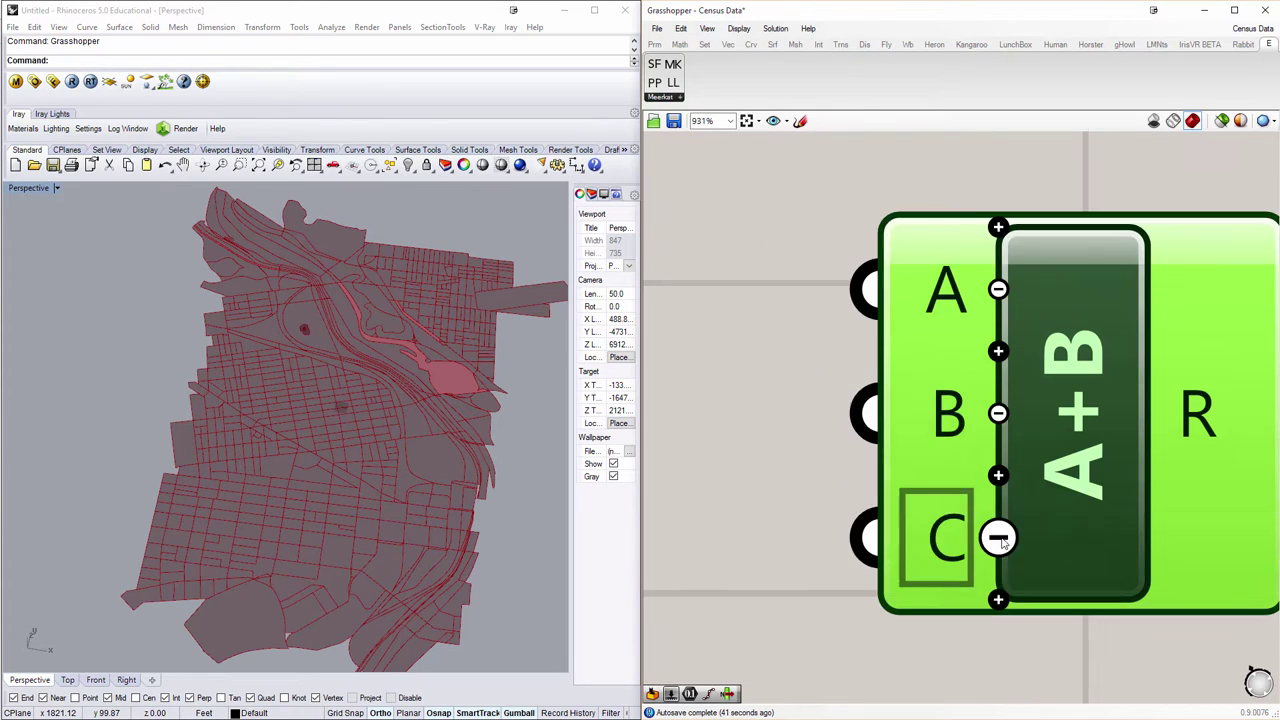
right_click_drag(1002, 621, 1001, 501)
left_click(1004, 511)
scroll(1007, 514, "down", 3)
left_click(1000, 499)
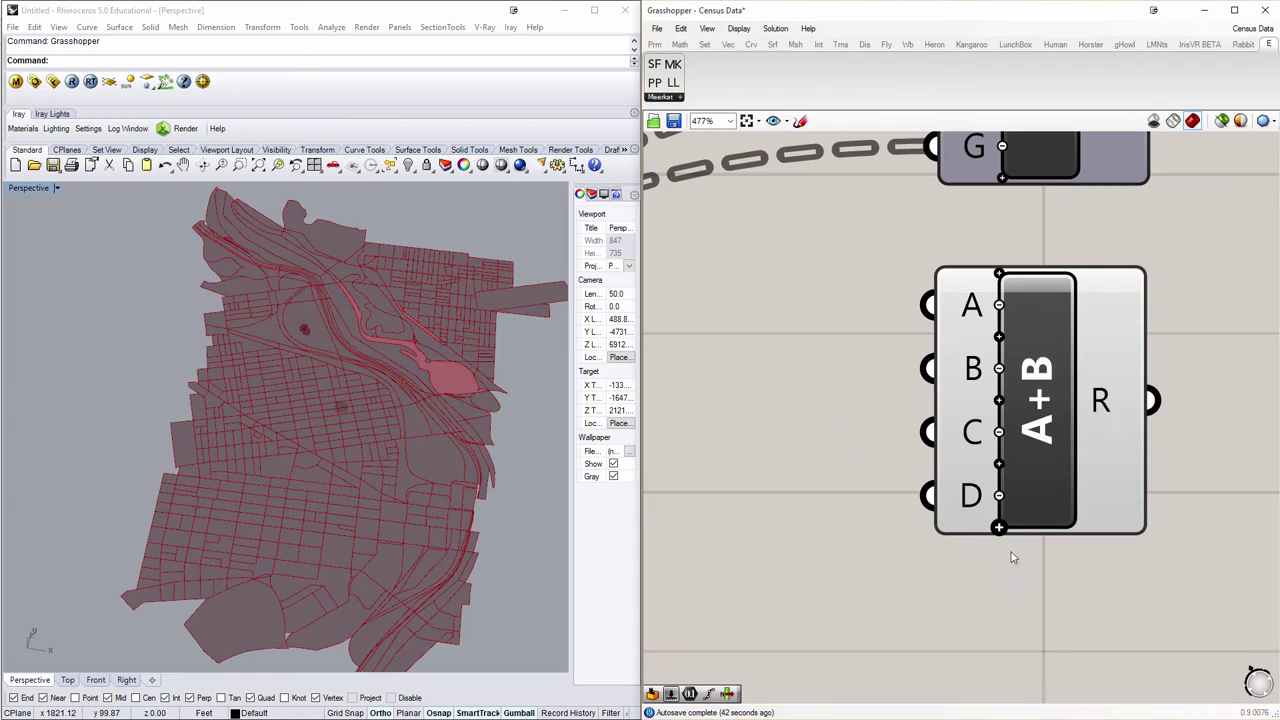
left_click(1037, 368)
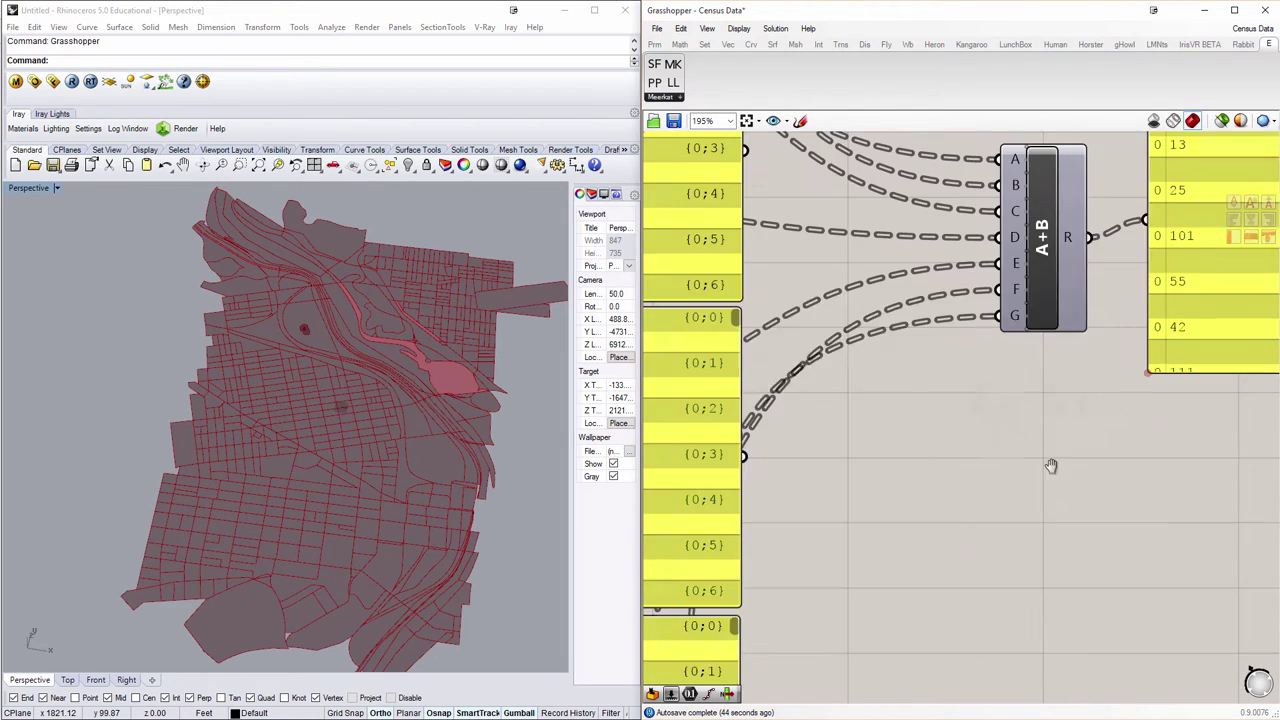
- Compare the panel fed by the seven-input Addition component with the panel fed by the TOTAL List Item
right_click_drag(1051, 465, 968, 678)
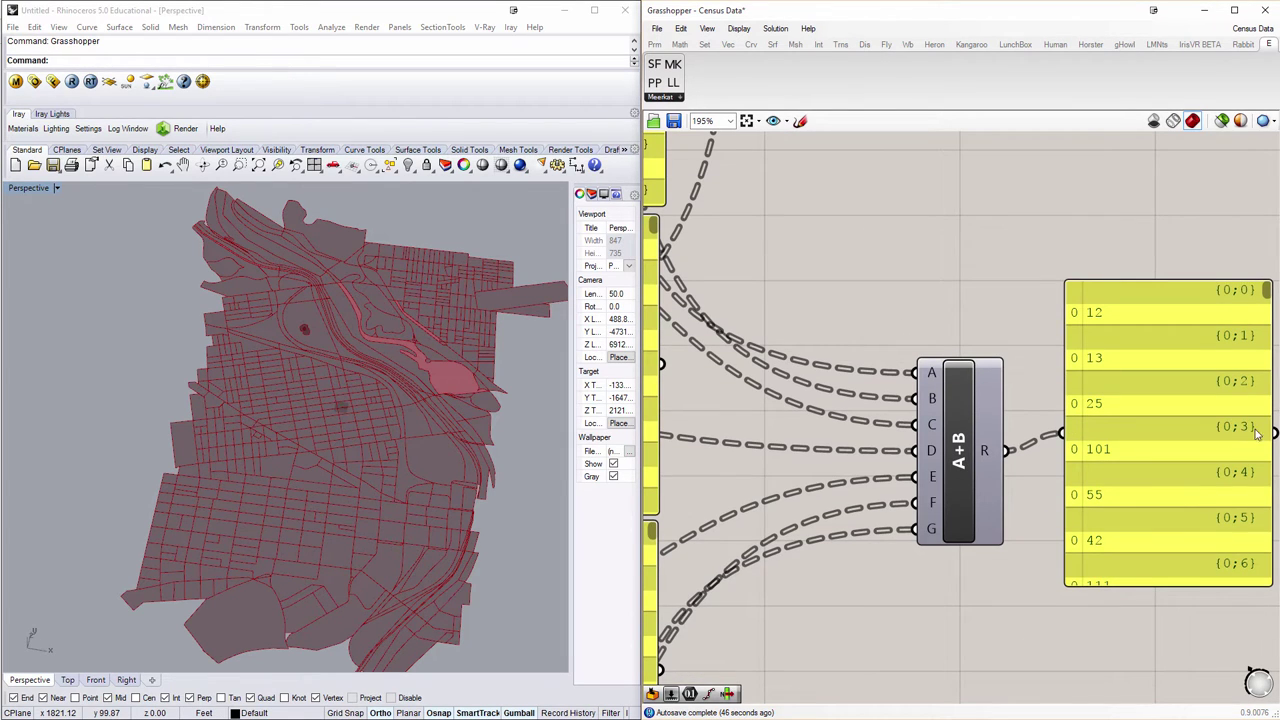
scroll(1105, 455, "down", 4)
right_click_drag(965, 400, 1068, 626)
right_click_drag(886, 276, 886, 377)
scroll(965, 225, "up", 3)
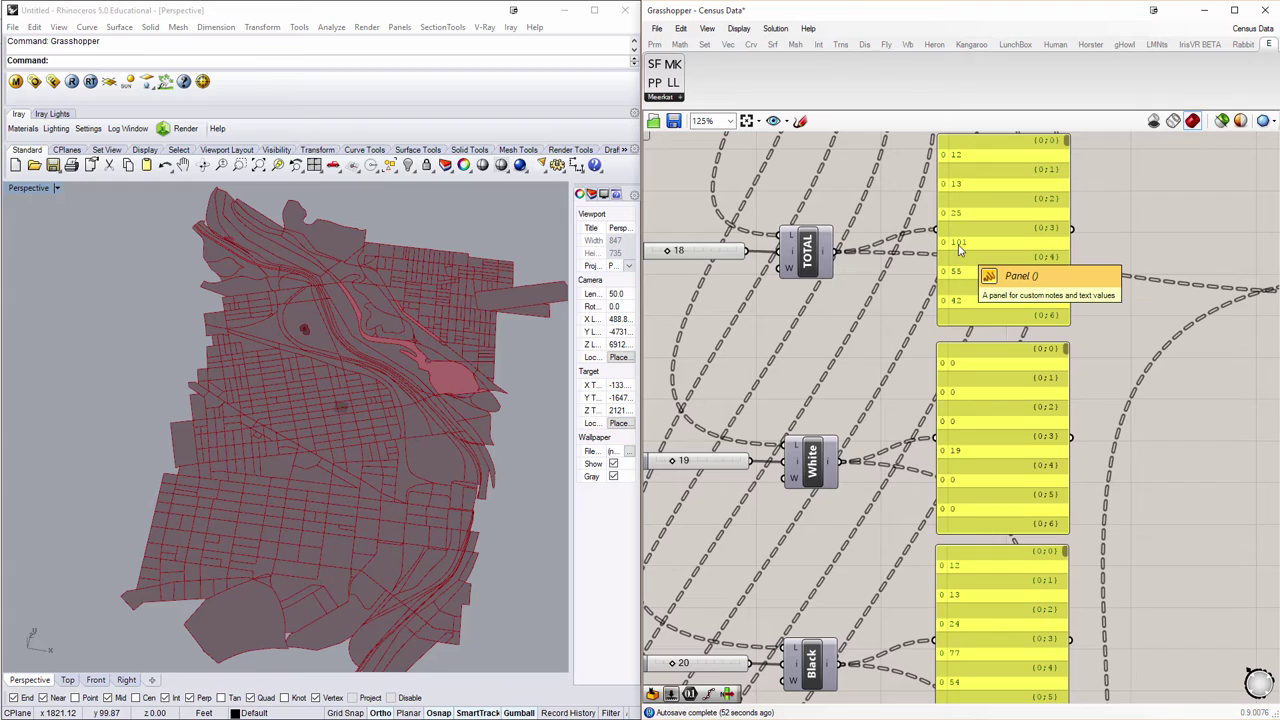
- Shift the A/B division component slightly and connect the Black List Item output to its A input
scroll(1003, 238, "down", 4)
scroll(1084, 247, "up", 2)
right_click_drag(1084, 247, 1013, 340)
scroll(1075, 313, "down", 1)
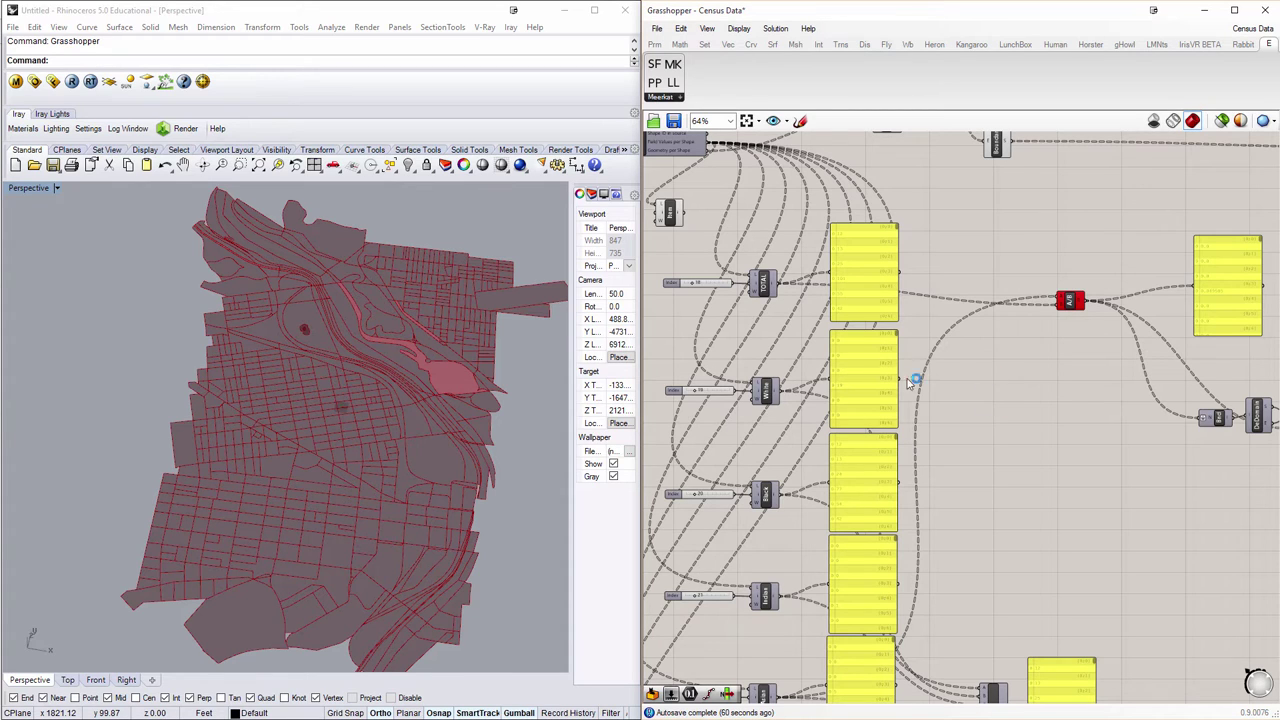
left_click(1068, 302)
left_click_drag(1068, 302, 1048, 294)
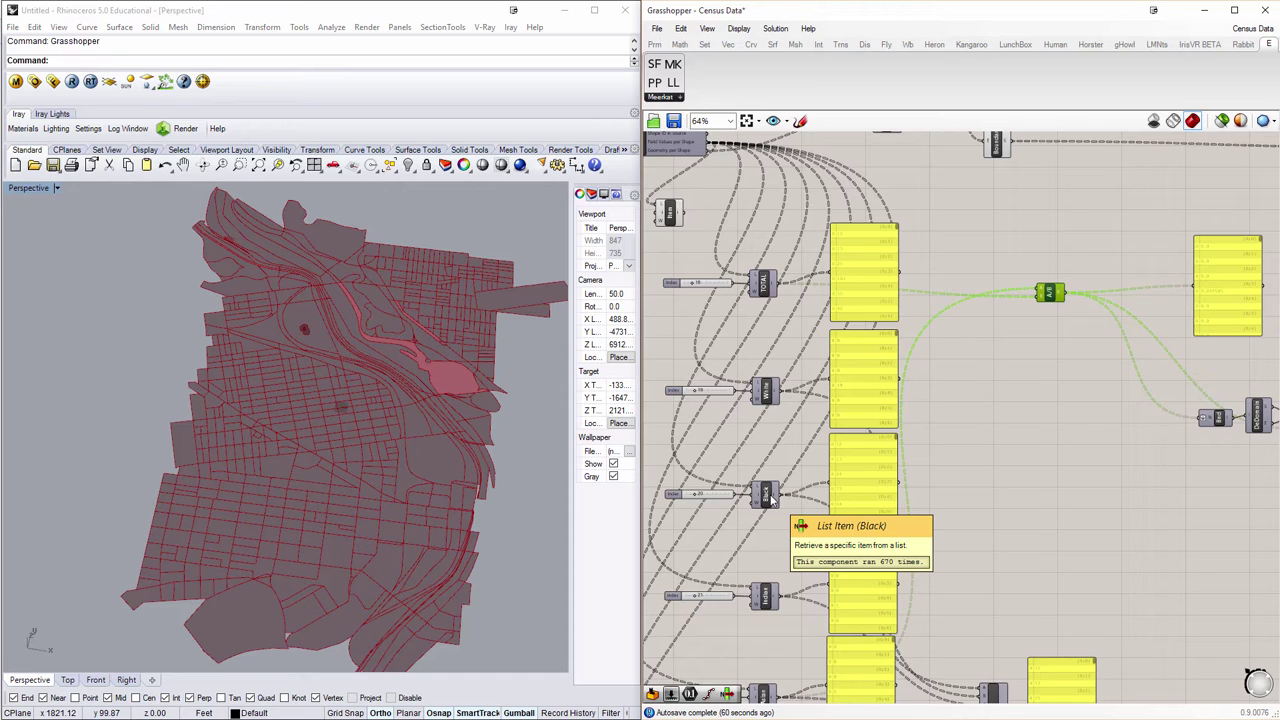
scroll(770, 500, "up", 2)
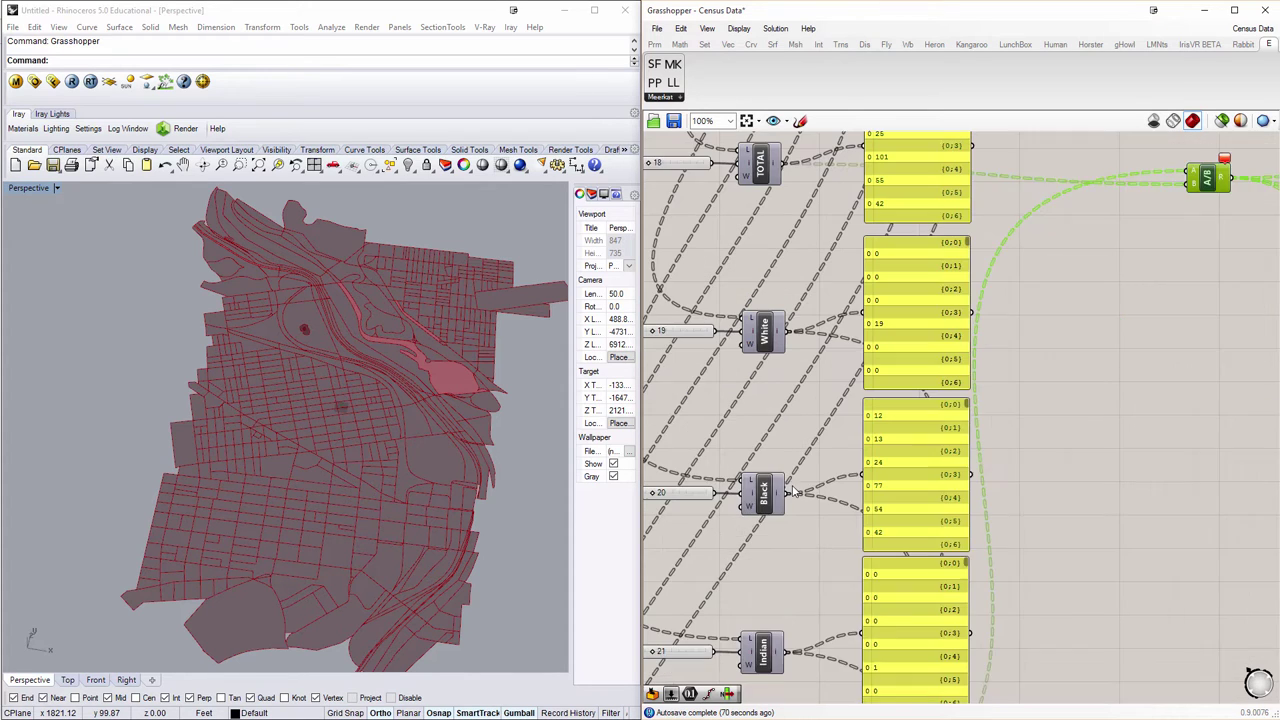
left_click_drag(768, 537, 1200, 230)
right_click_drag(1074, 298, 1109, 377)
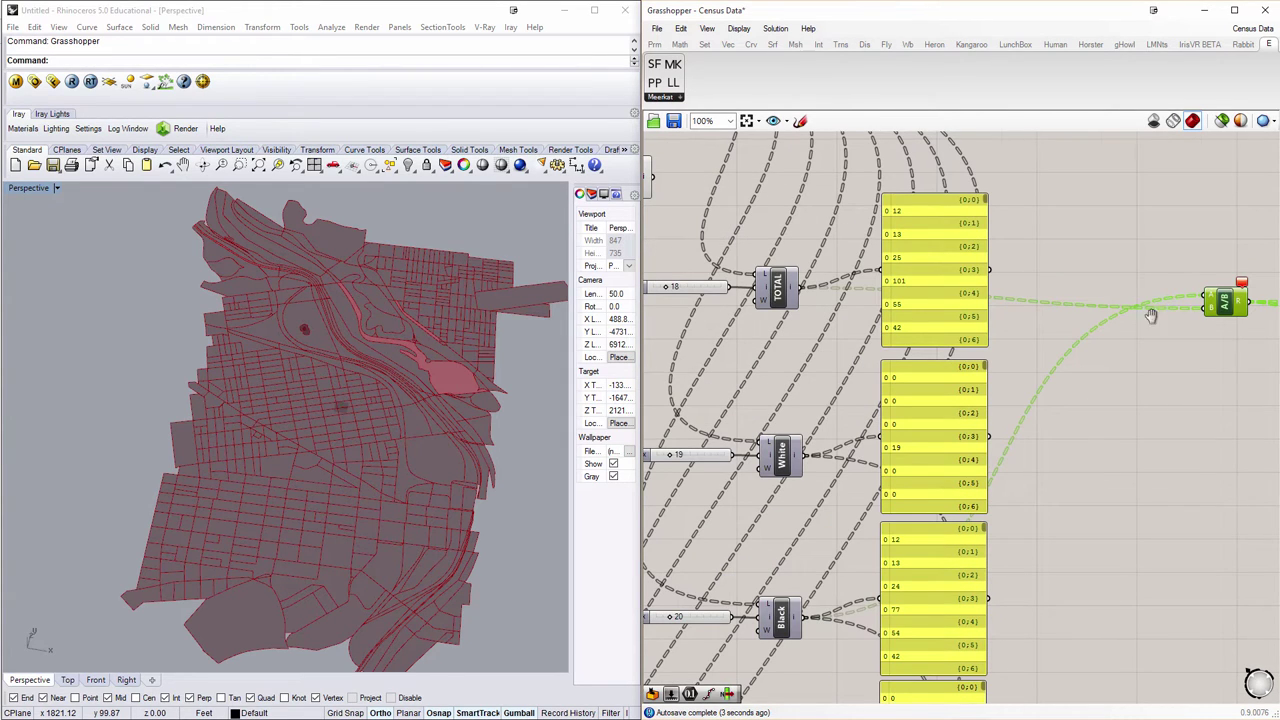
- Look up "divi", place a Division component above the existing A/B component, and delete it
right_click_drag(1151, 316, 981, 316)
double_click(1063, 242)
type("divi")
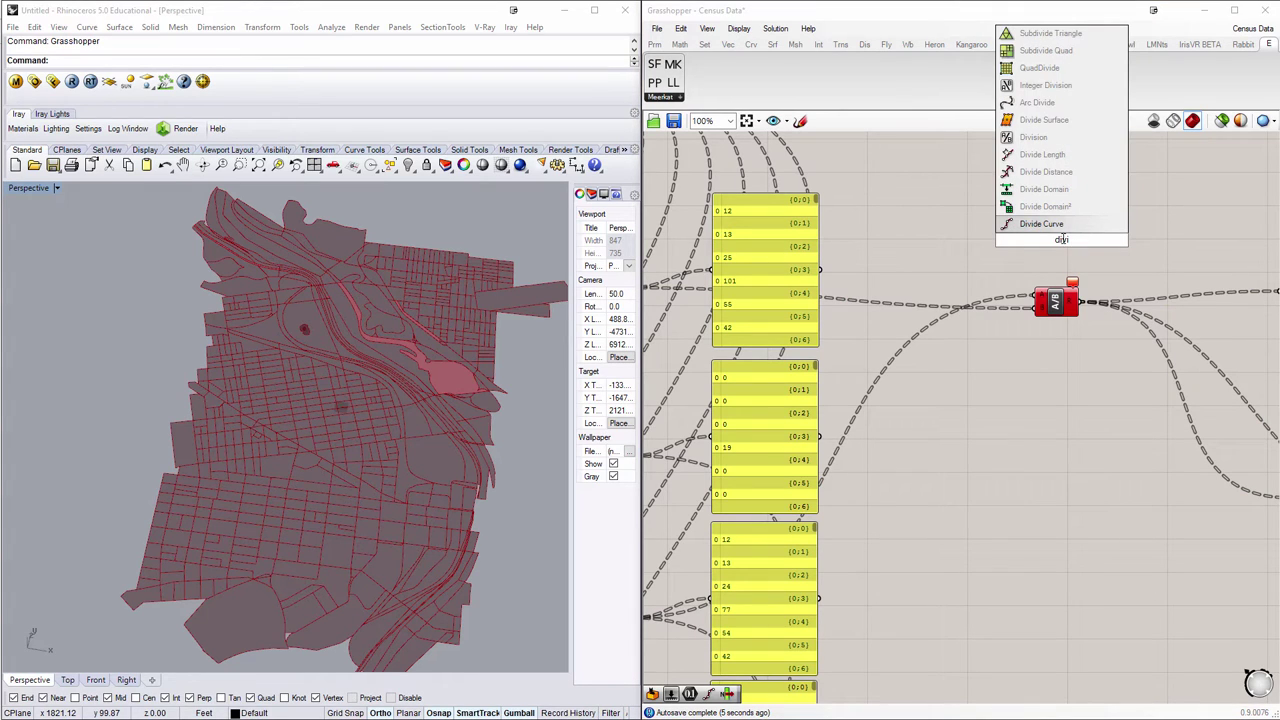
left_click(1060, 137)
left_click_drag(1041, 252, 1028, 260)
key("Delete")
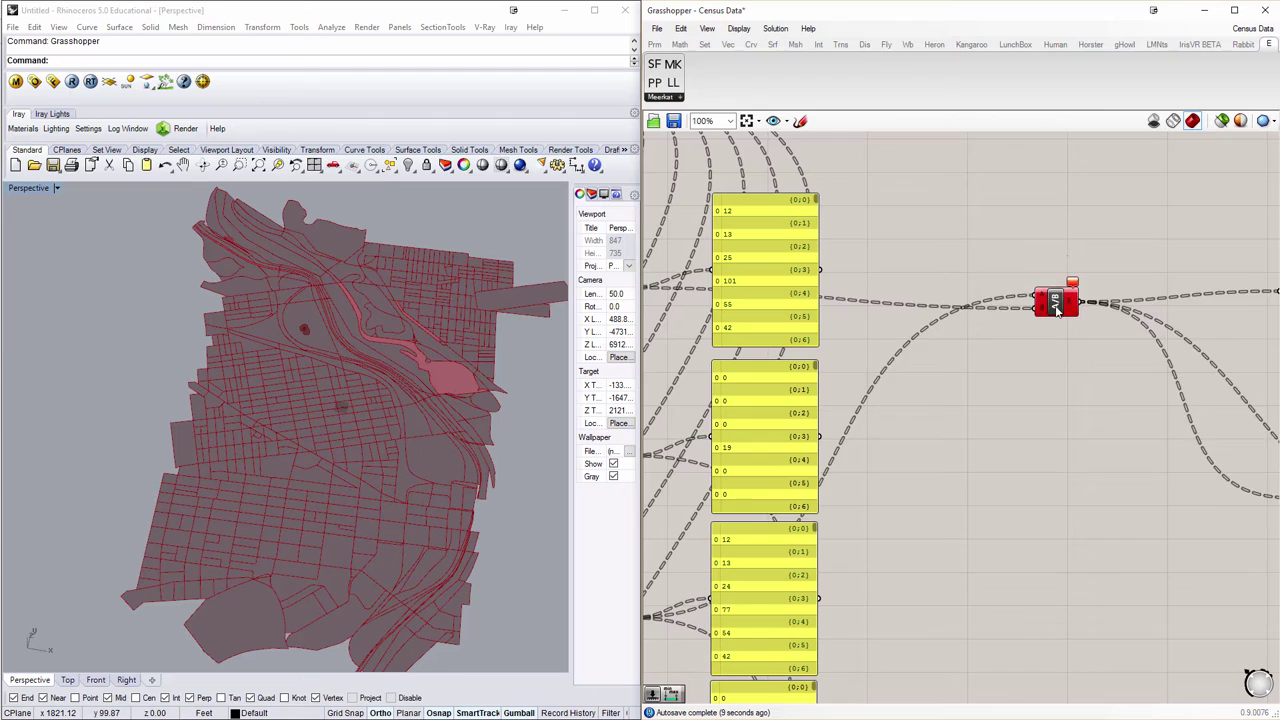
- Inspect the A/B division component and read its runtime error message
left_click(1055, 305)
right_click_drag(1090, 311, 970, 306)
scroll(949, 292, "up", 3)
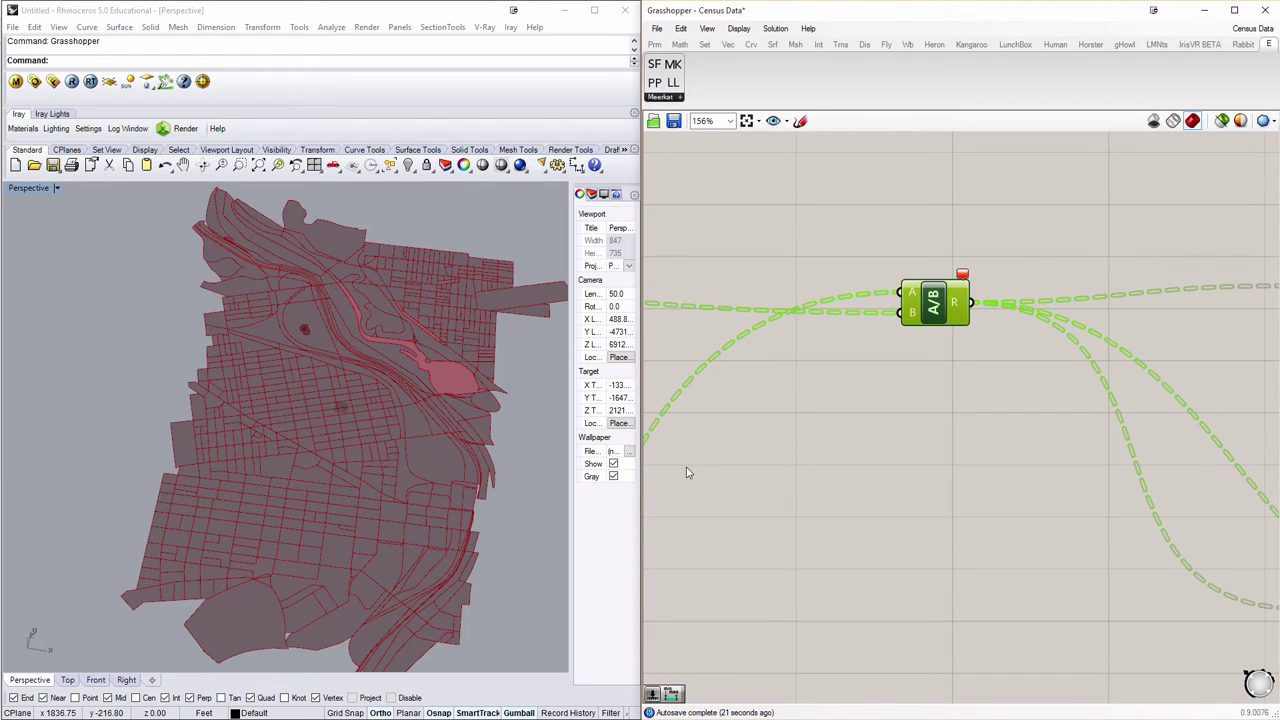
left_click(943, 287)
mouse_move(962, 276)
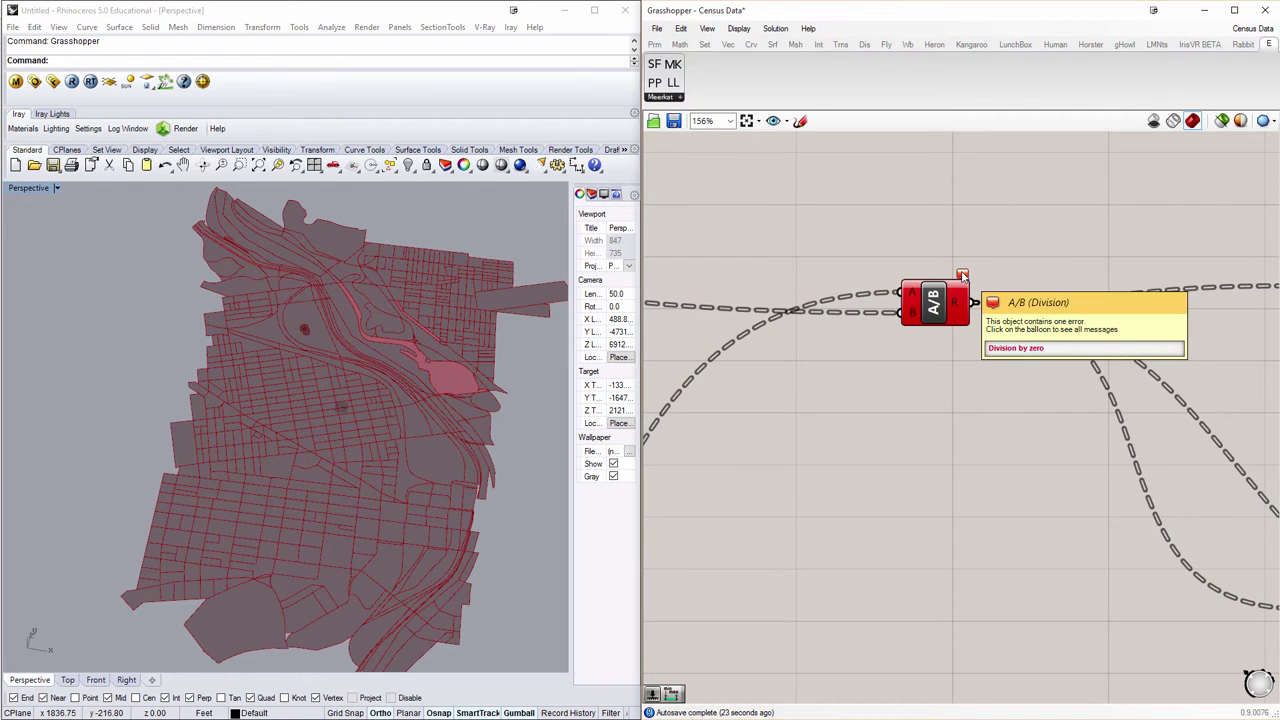
- Browse the quotient values and null entries in the panel fed by the A/B component
scroll(961, 271, "down", 2)
right_click_drag(1164, 262, 1087, 299)
scroll(975, 308, "up", 2)
left_click_drag(1210, 238, 1208, 295)
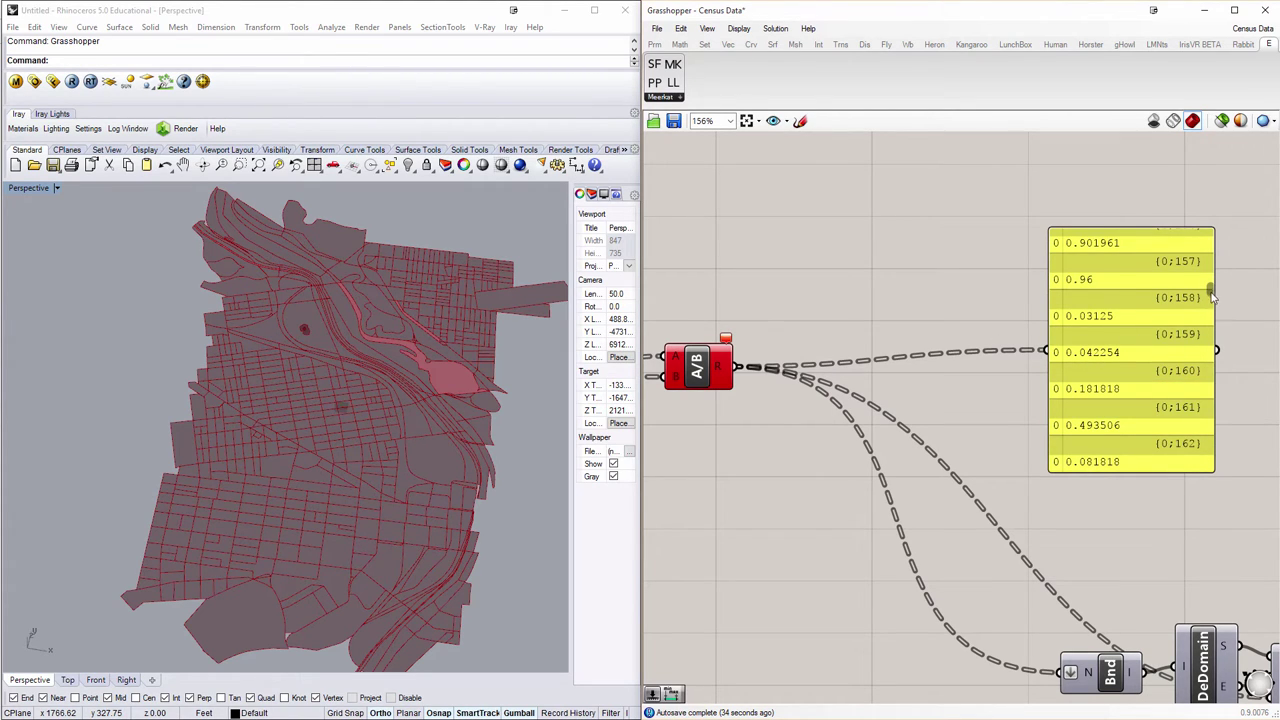
left_click_drag(1210, 293, 1213, 271)
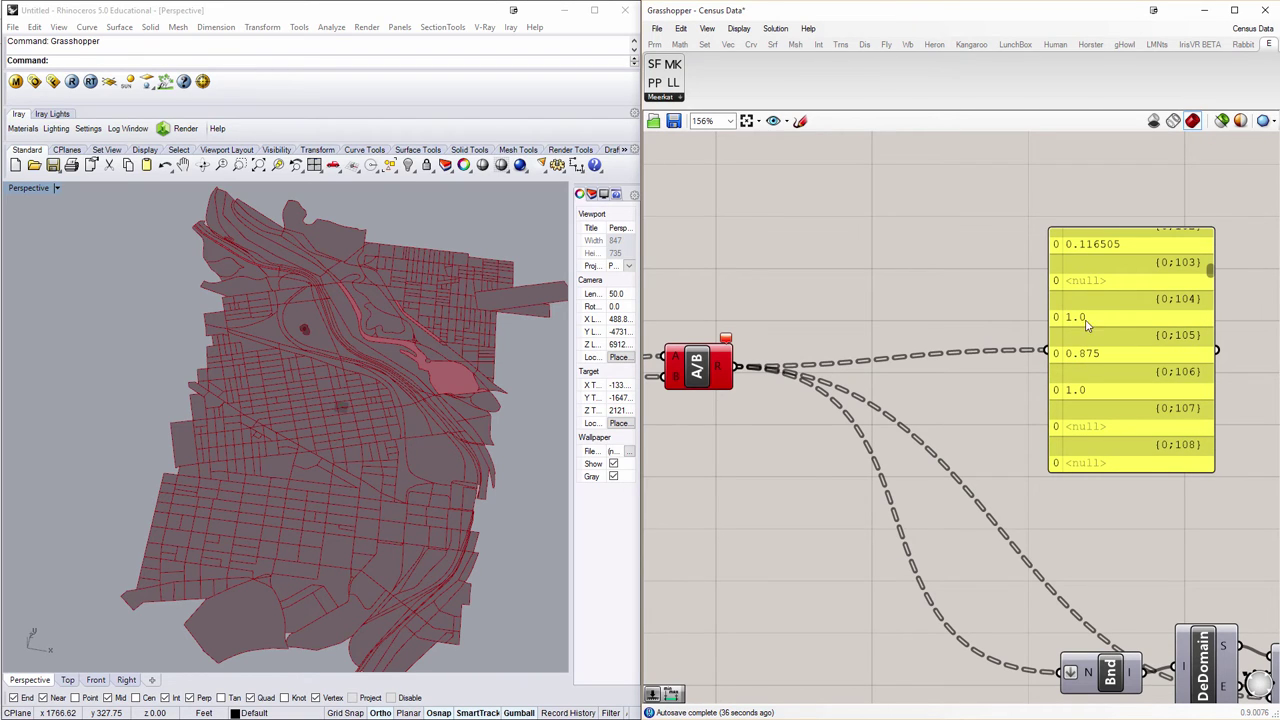
- Move the Bnd component away from DeDomain, closer to the A/B component
right_click_drag(992, 380, 902, 302)
scroll(946, 356, "down", 2)
right_click_drag(984, 404, 985, 340)
right_click_drag(817, 306, 817, 346)
scroll(769, 287, "up", 2)
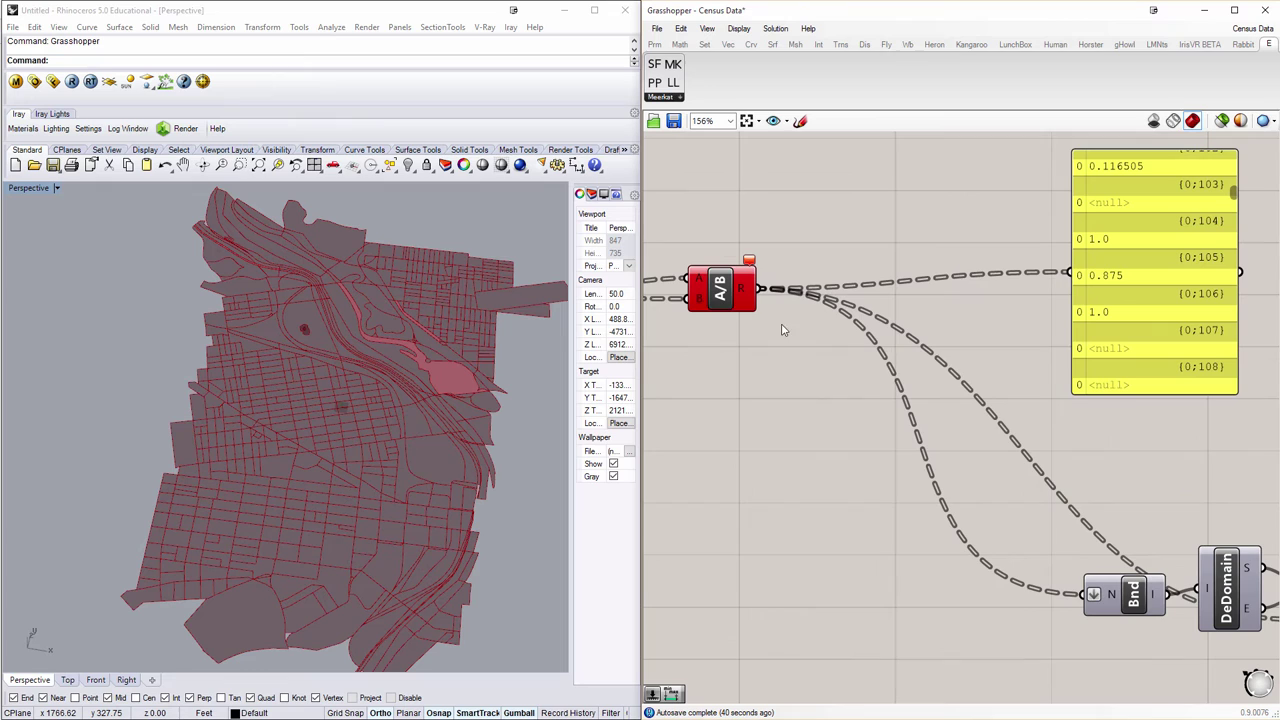
right_click_drag(1119, 443, 834, 422)
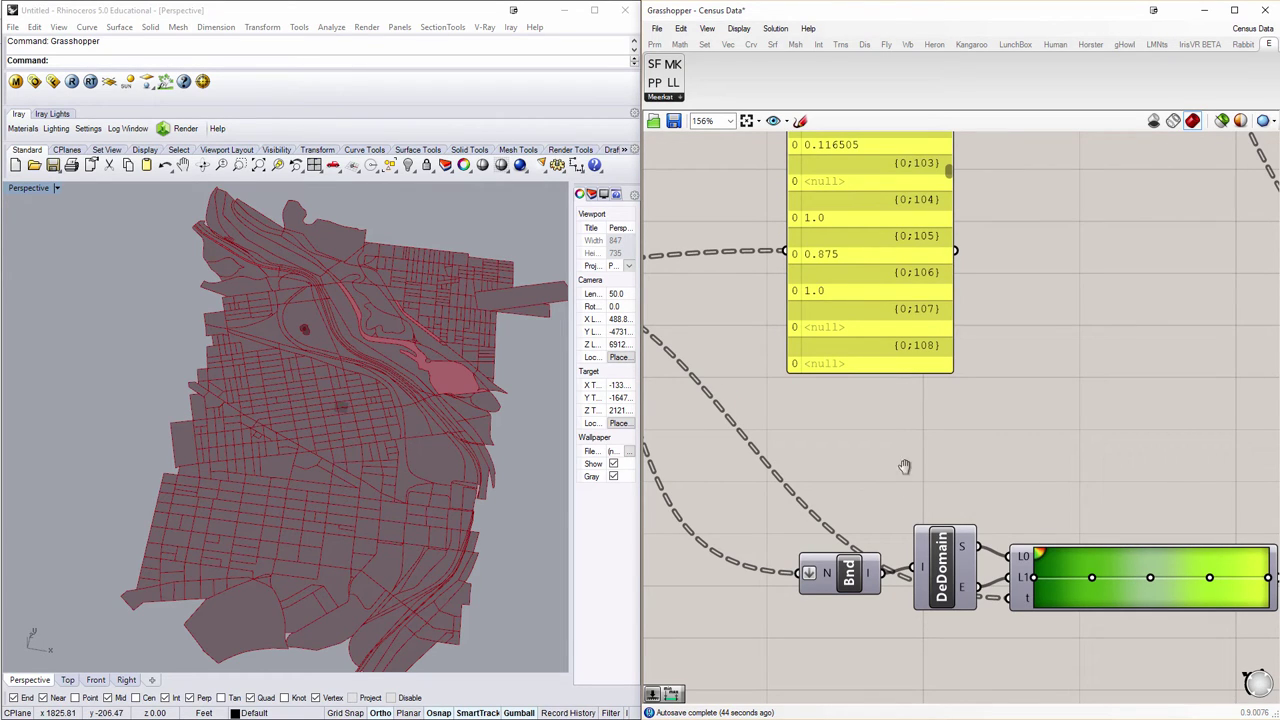
right_click_drag(904, 466, 965, 416)
scroll(965, 416, "down", 1)
left_click(715, 282)
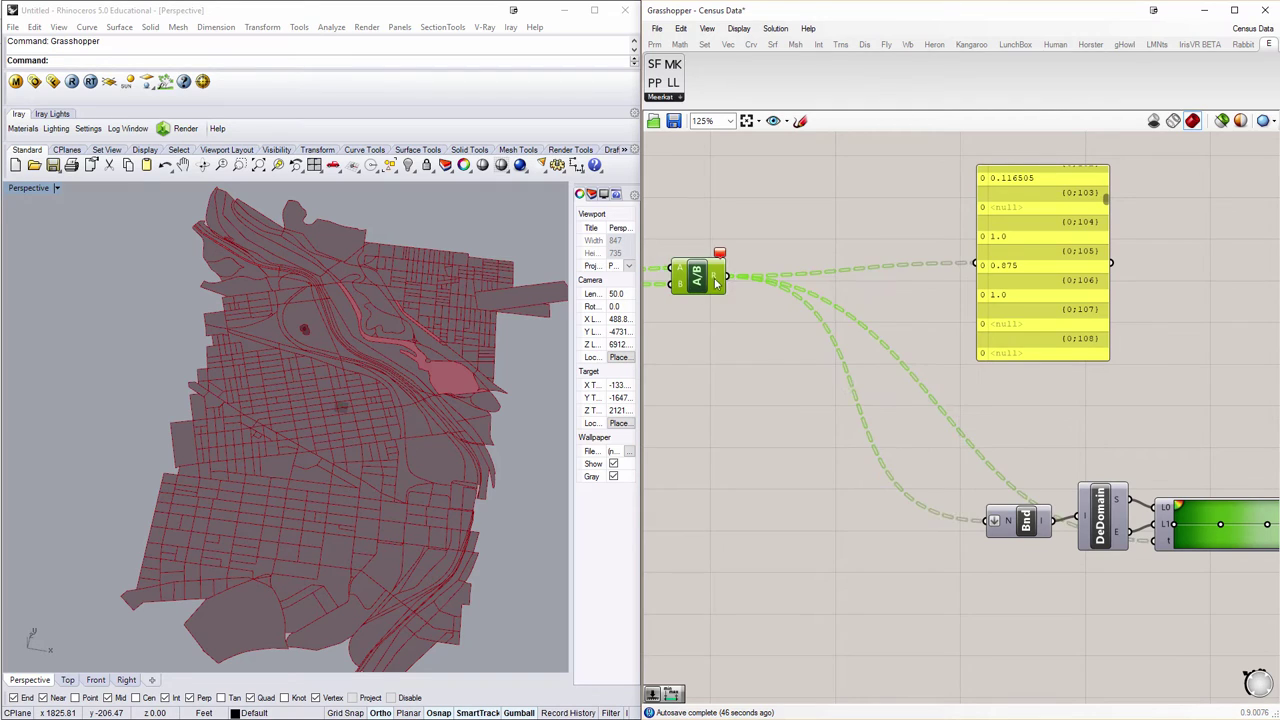
left_click_drag(1015, 522, 879, 495)
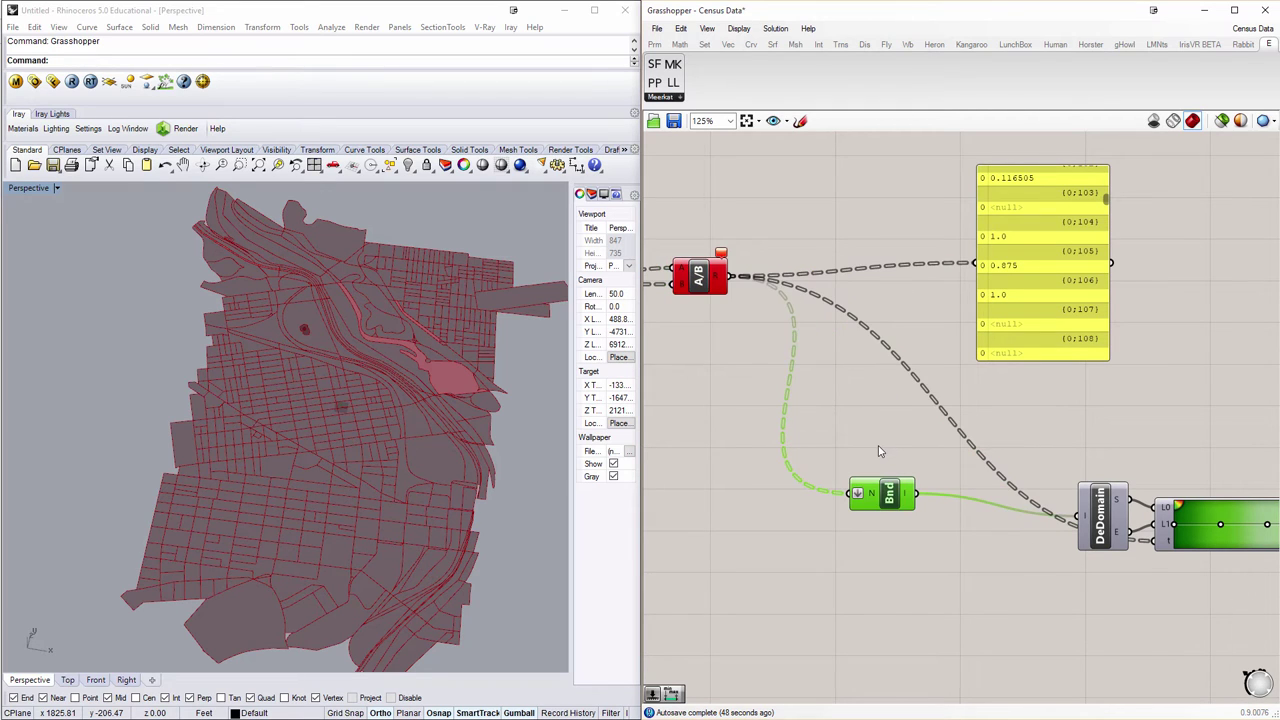
- Place a Bounds component above the existing Bnd component and view the options of its N input, including Flatten
double_click(879, 451)
type("bound")
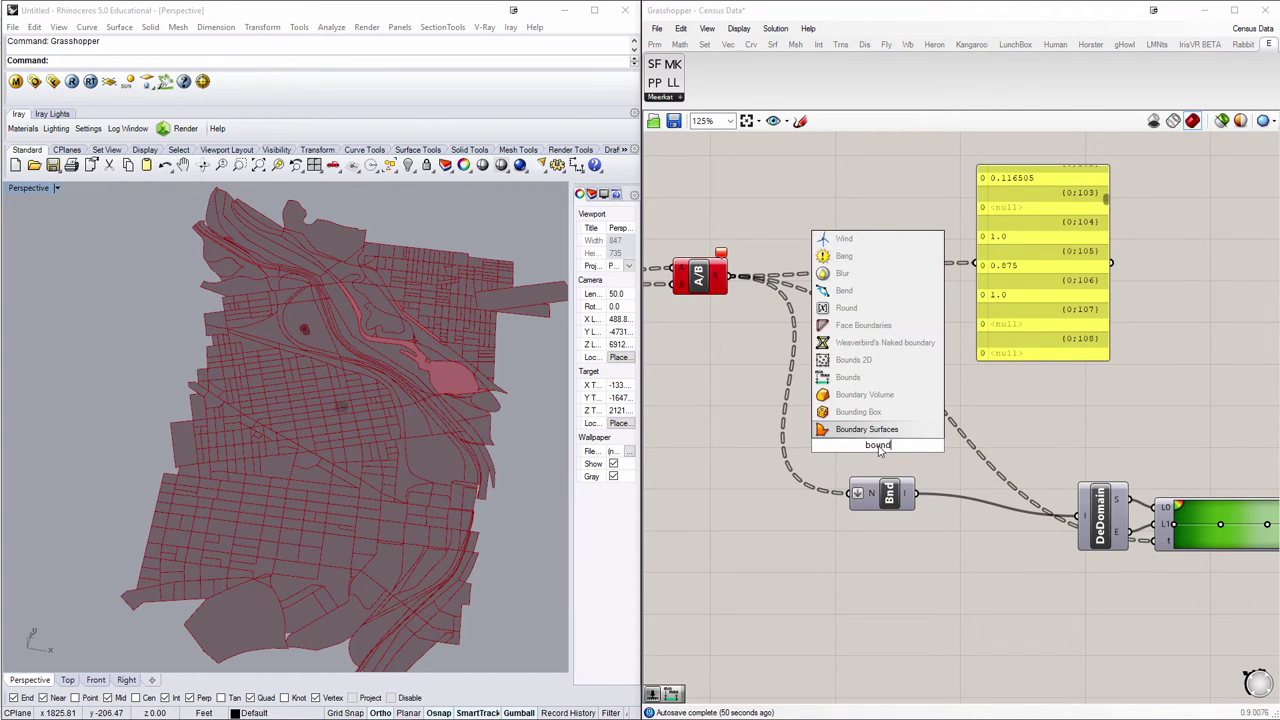
left_click(856, 383)
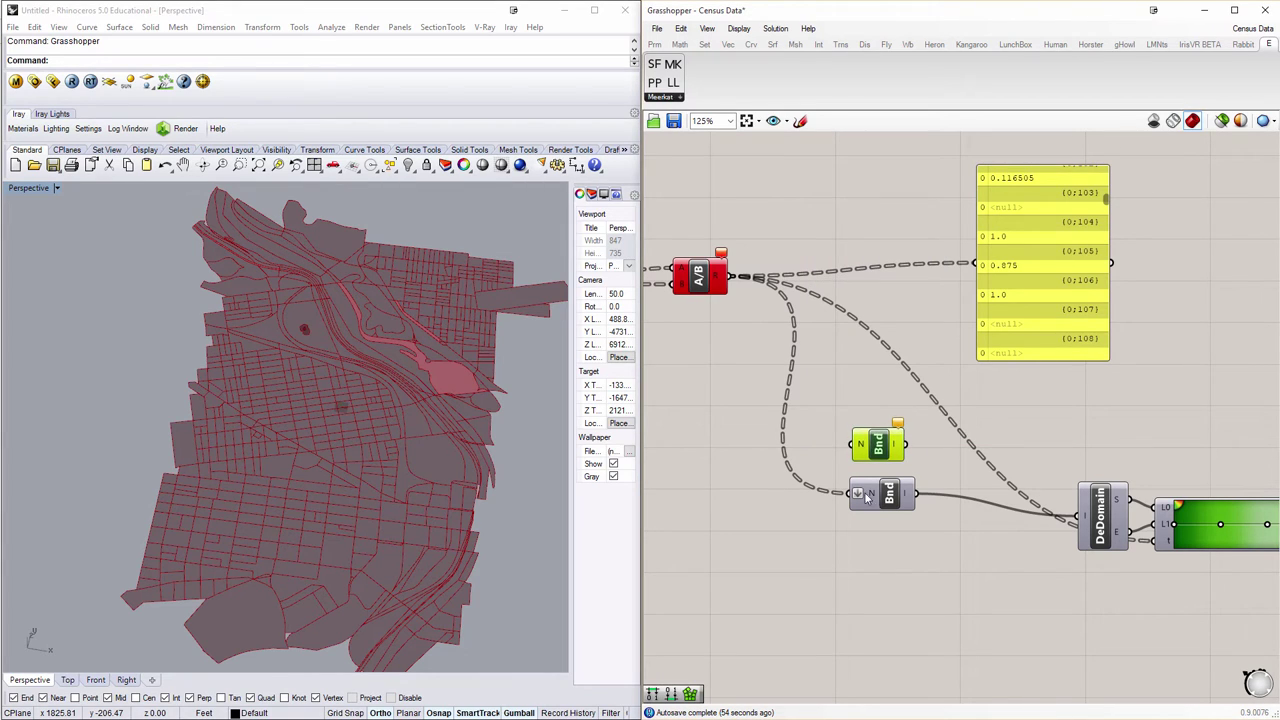
right_click(864, 447)
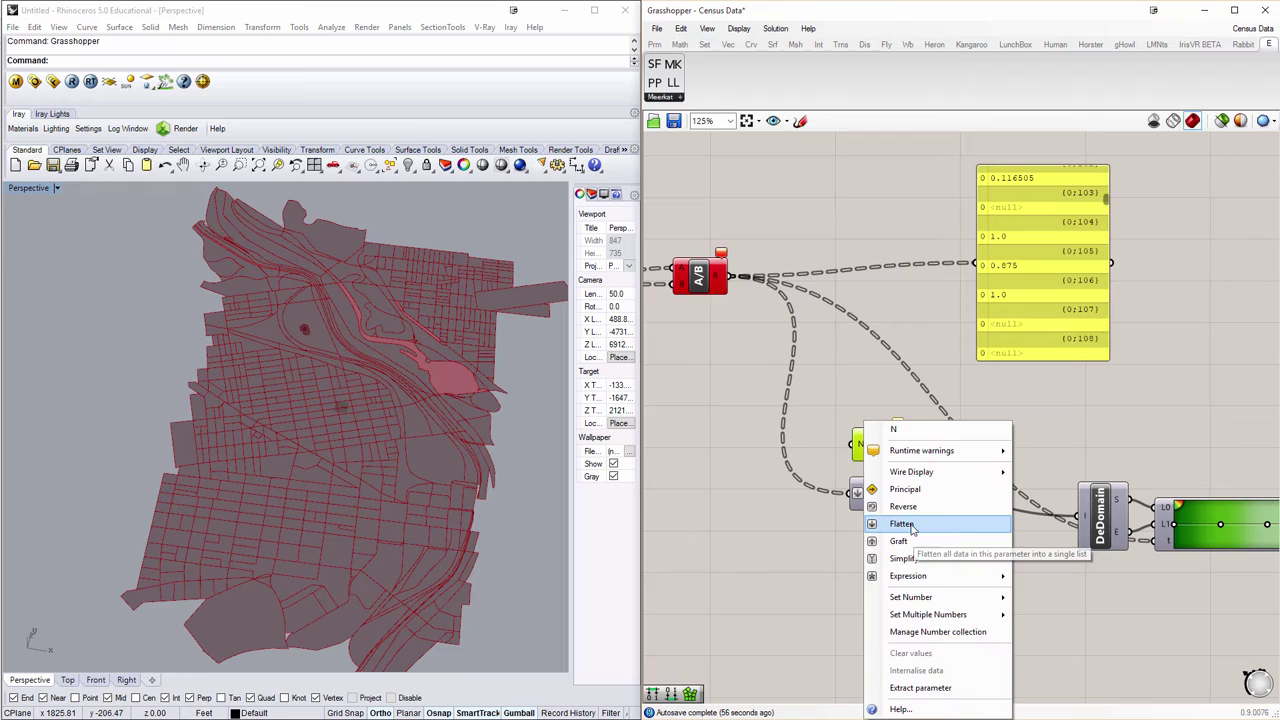
left_click(724, 566)
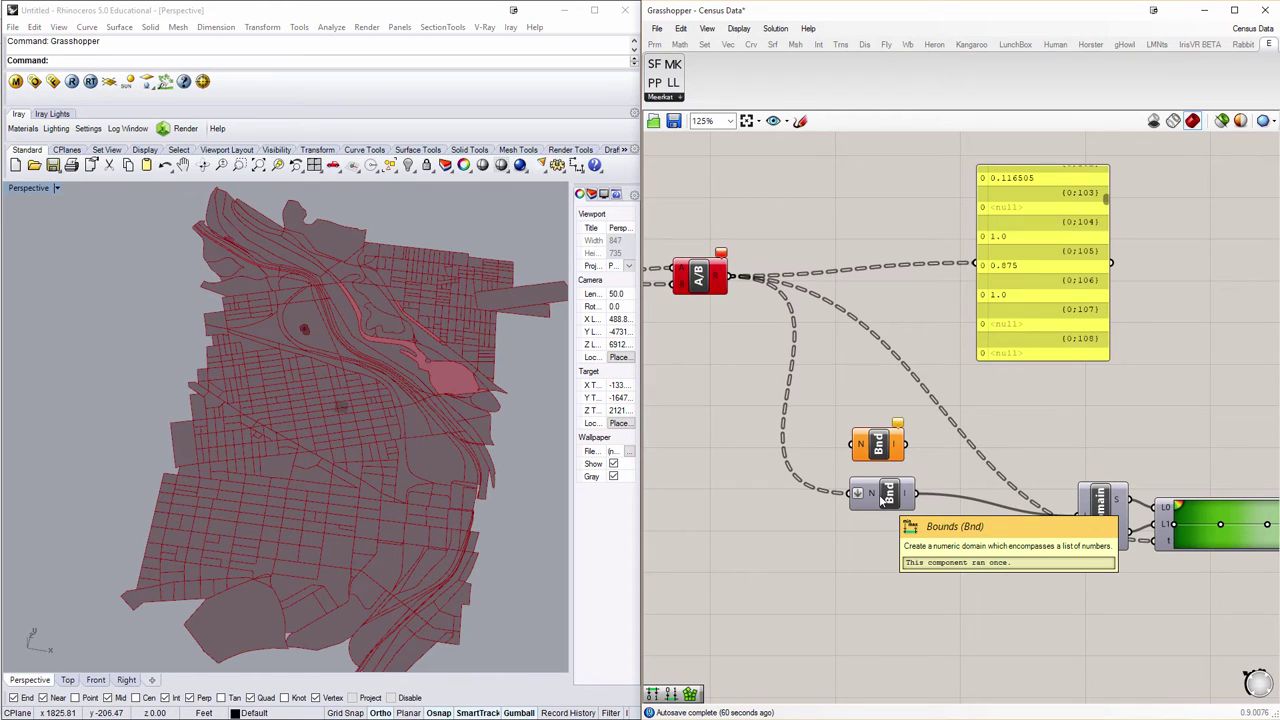
- Search the components for "decons" to look up Deconstruct Domain
double_click(1035, 600)
type("decons")
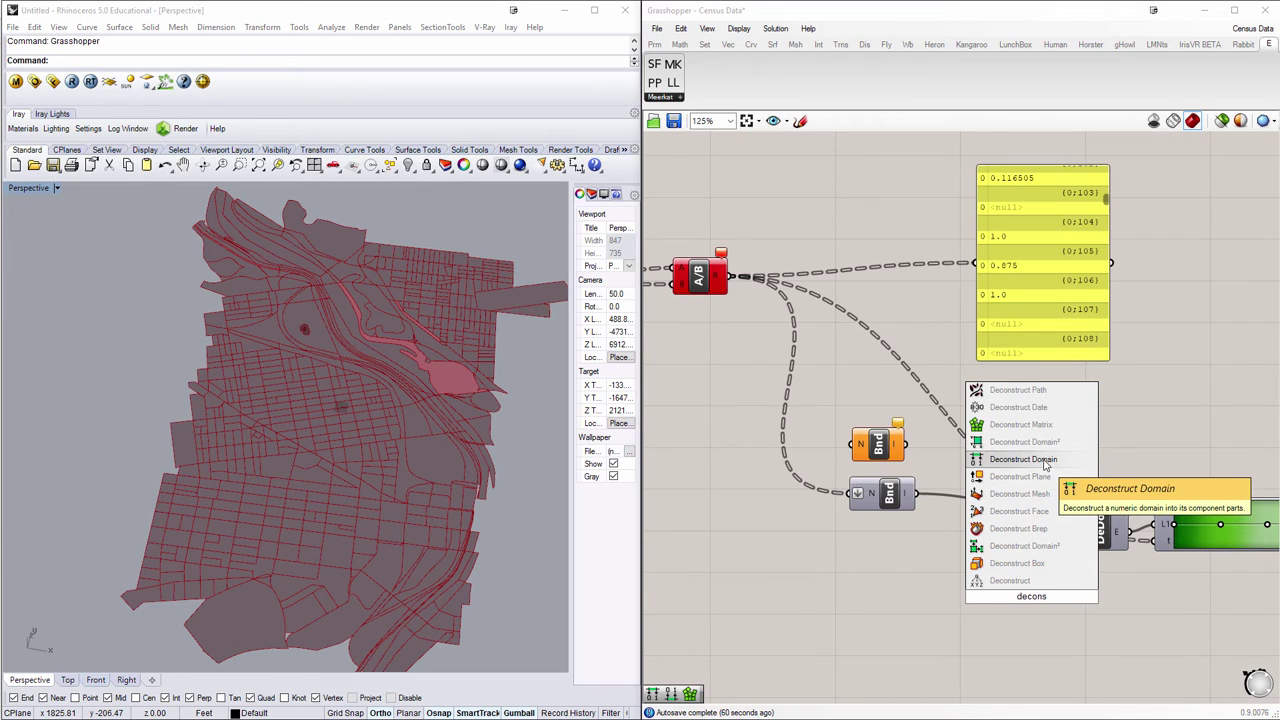
left_click(1003, 466)
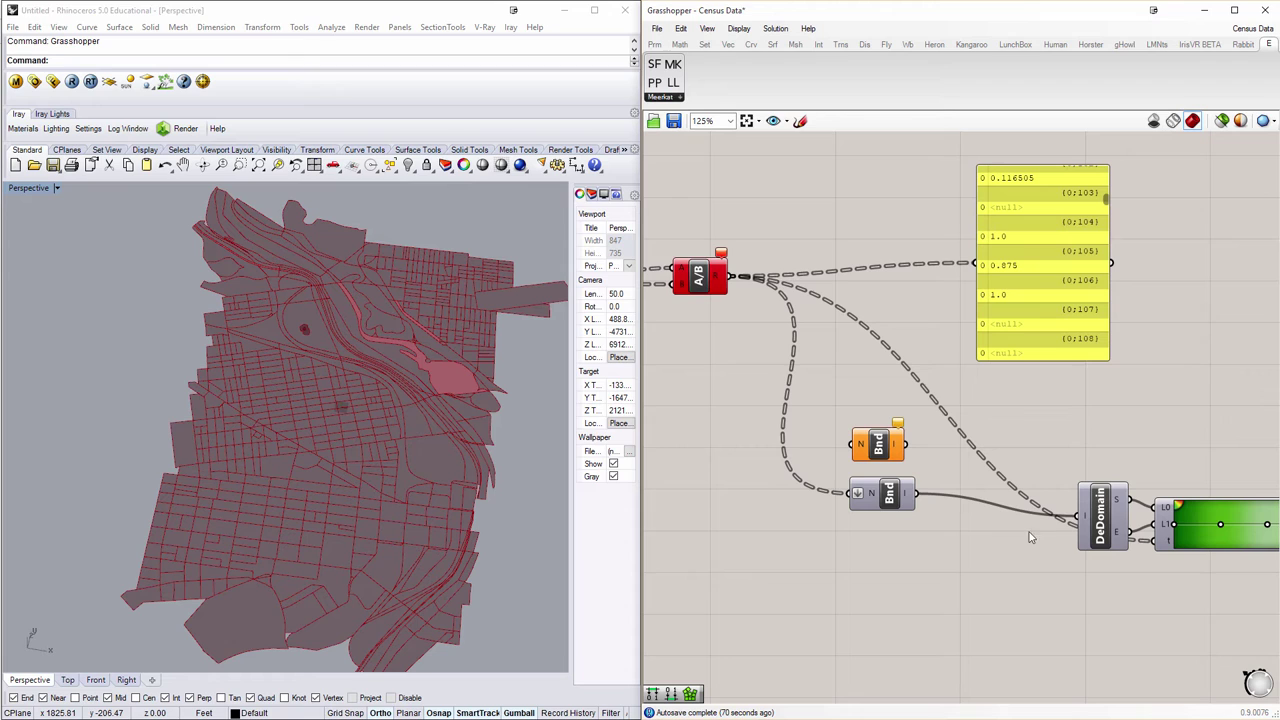
- Move the DeDomain component closer to Bnd, and the green gradient closer to DeDomain
right_click_drag(1121, 506, 1028, 496)
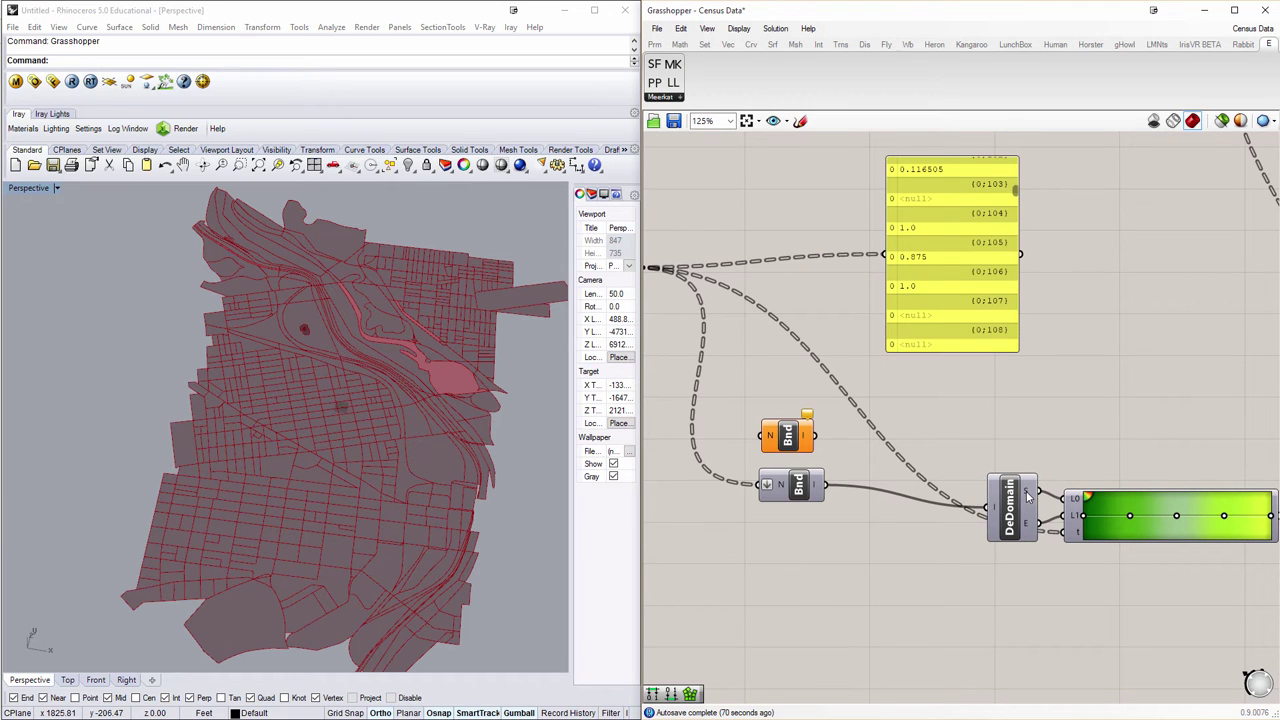
left_click_drag(1027, 496, 962, 493)
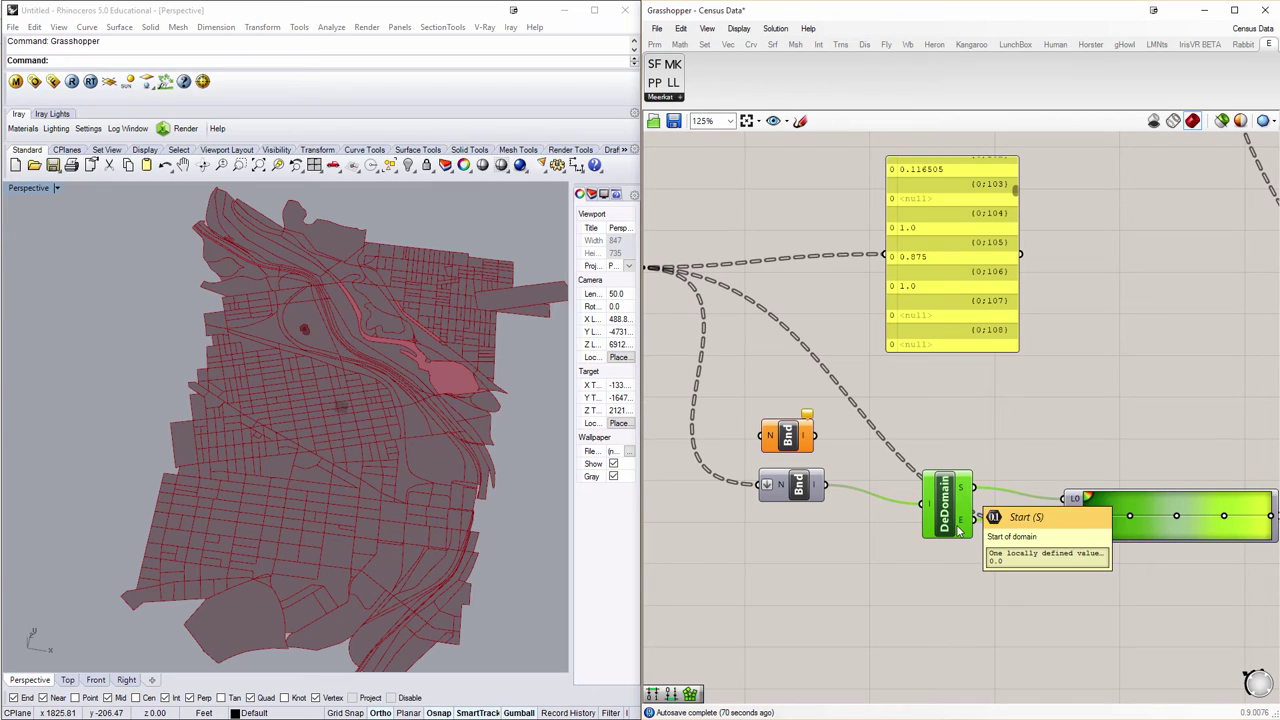
right_click_drag(955, 553, 887, 544)
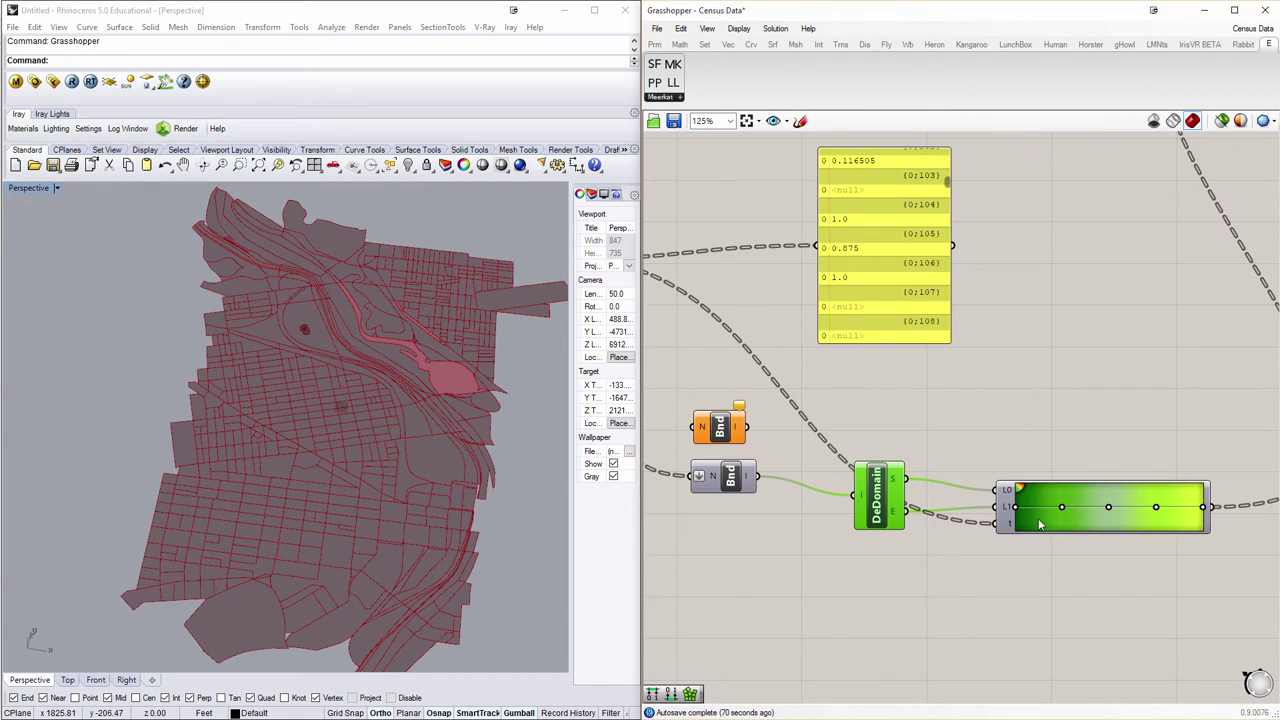
left_click_drag(1038, 518, 1018, 494)
- Look up "grad", place a Gradient component below the existing green gradient, and delete it
double_click(1047, 561)
type("grad")
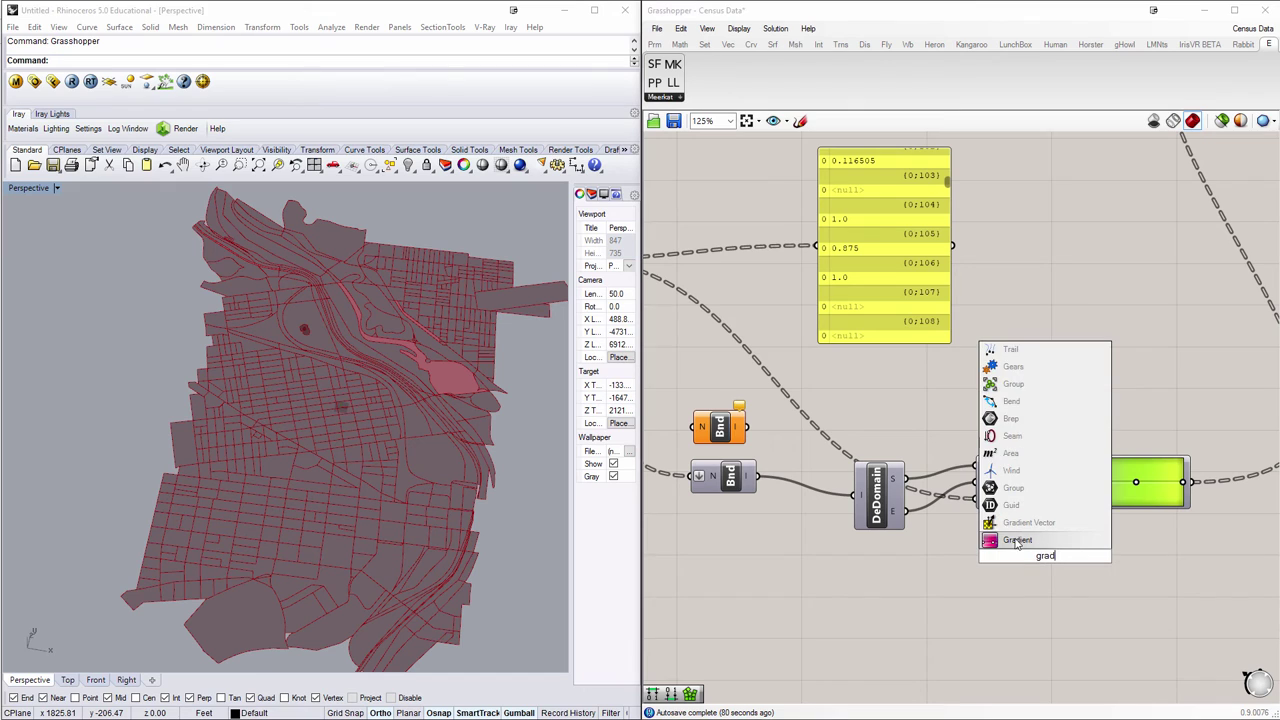
left_click(1016, 541)
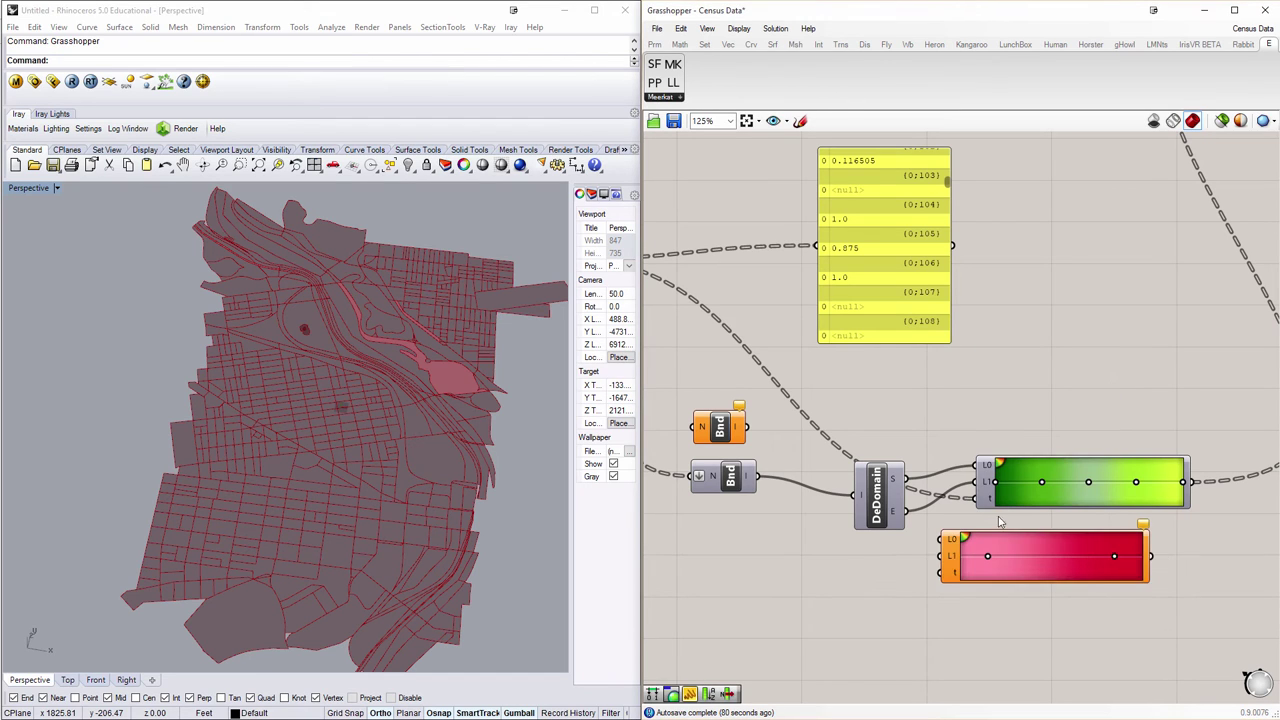
left_click_drag(1000, 534, 1040, 535)
key("Delete")
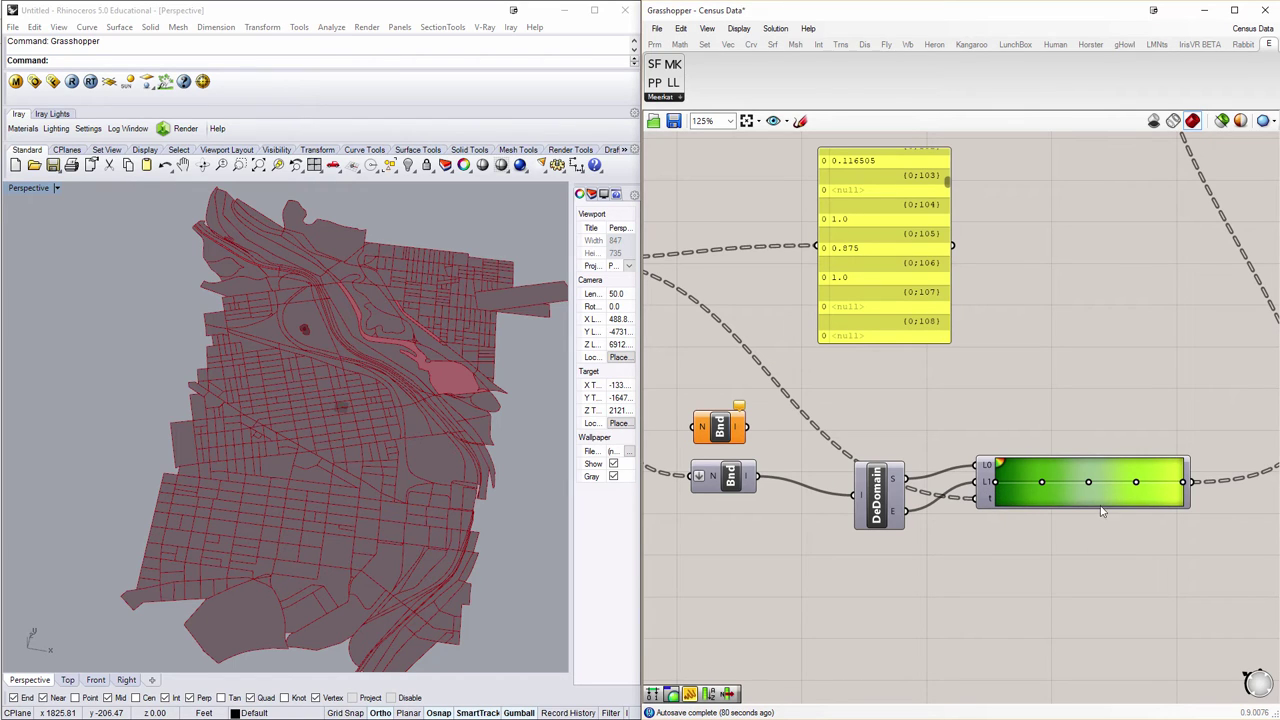
- Select the A/B component and trace its output wire to the gradient's t input
scroll(975, 452, "down", 1)
left_click_drag(703, 289, 698, 294)
left_click_drag(1036, 475, 1038, 476)
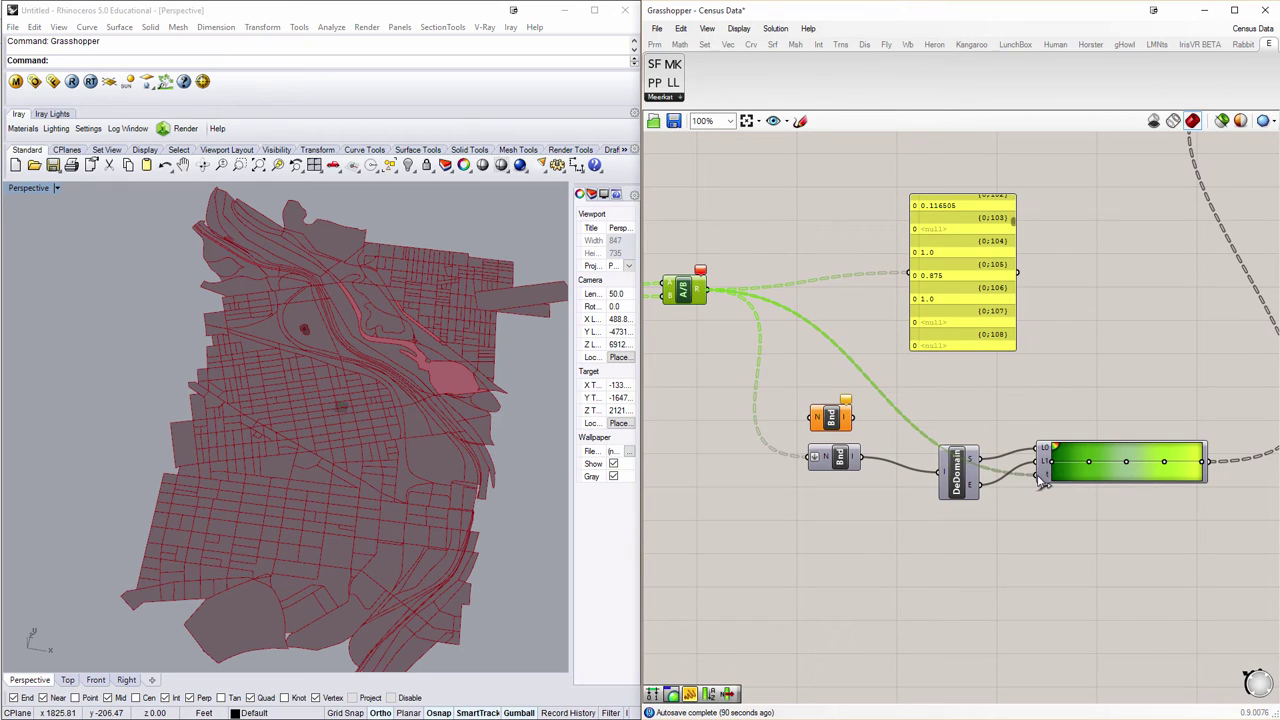
- Search the components for "previ" to look up Custom Preview, without placing it
right_click_drag(1101, 375, 1063, 501)
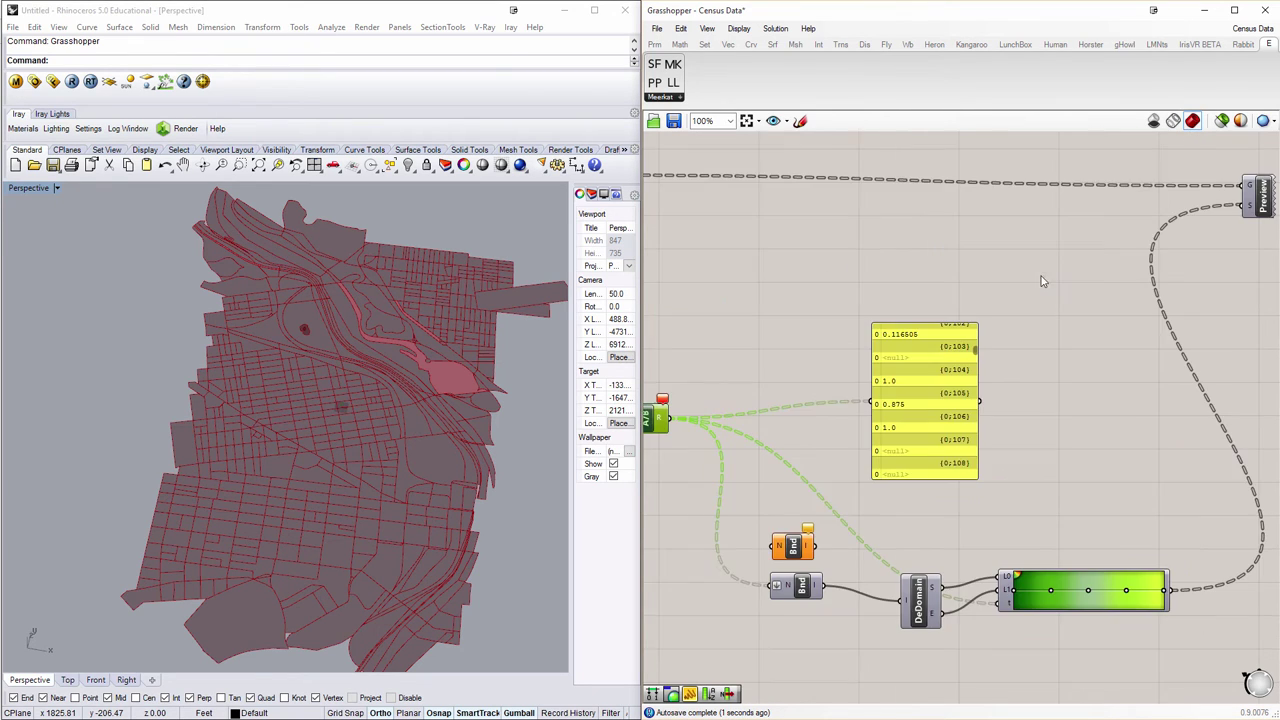
right_click_drag(1042, 276, 978, 441)
double_click(955, 273)
type("pipe")
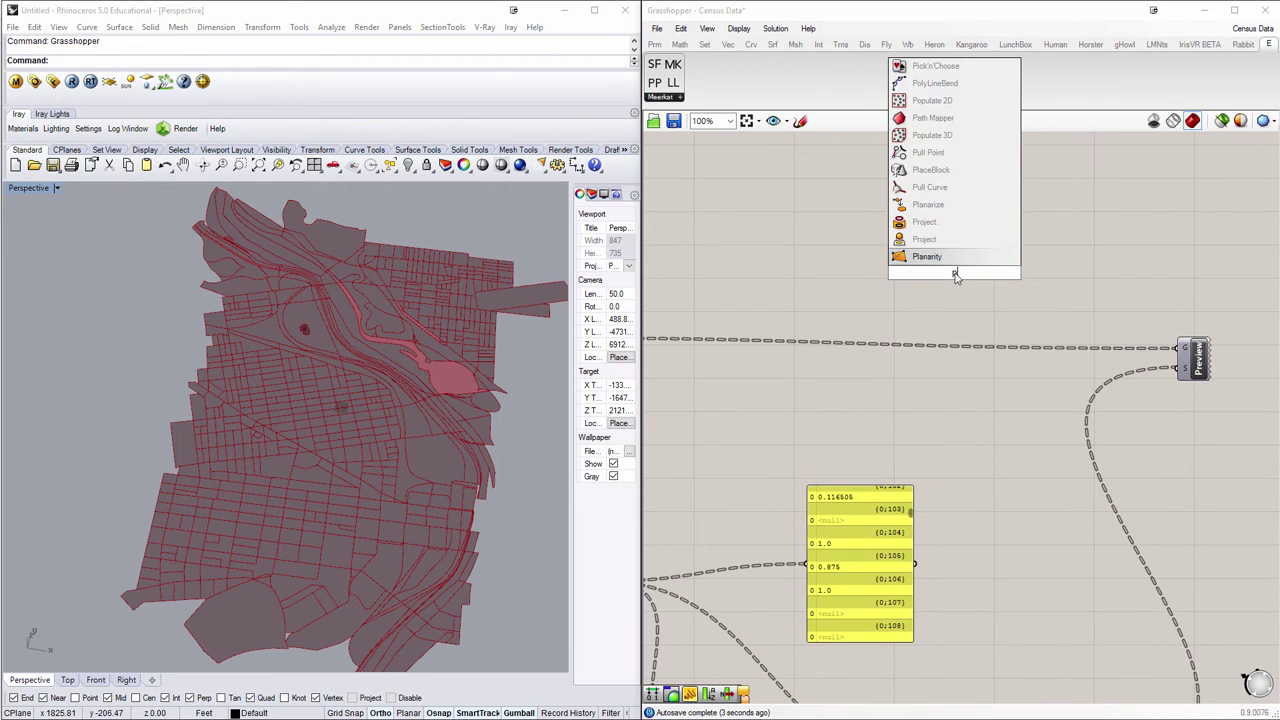
key("BackSpace")
key("BackSpace")
key("BackSpace")
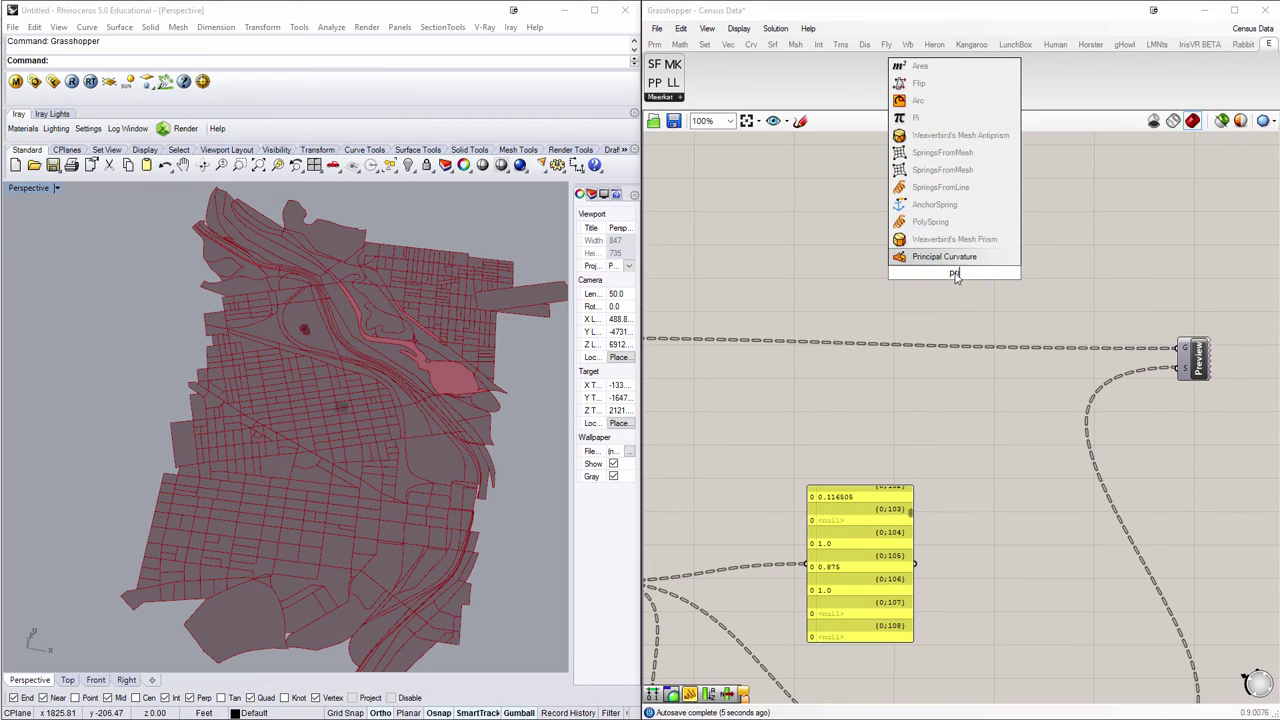
type("r")
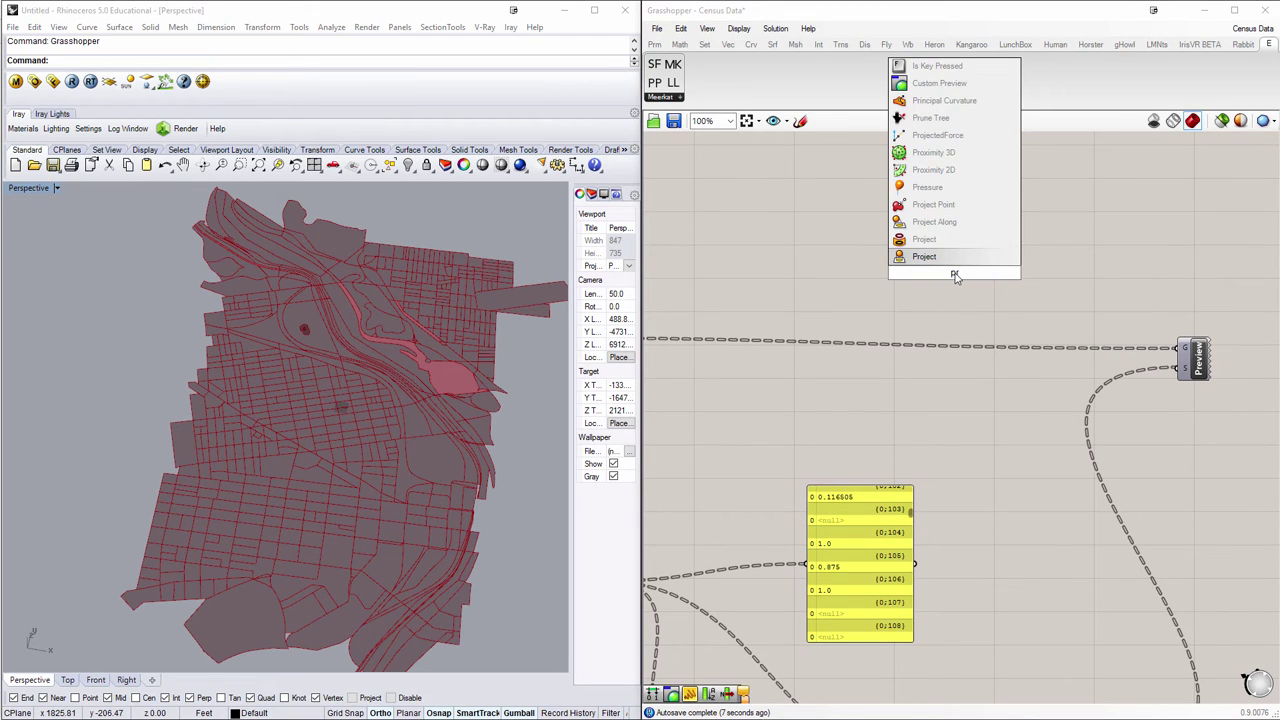
type("evi")
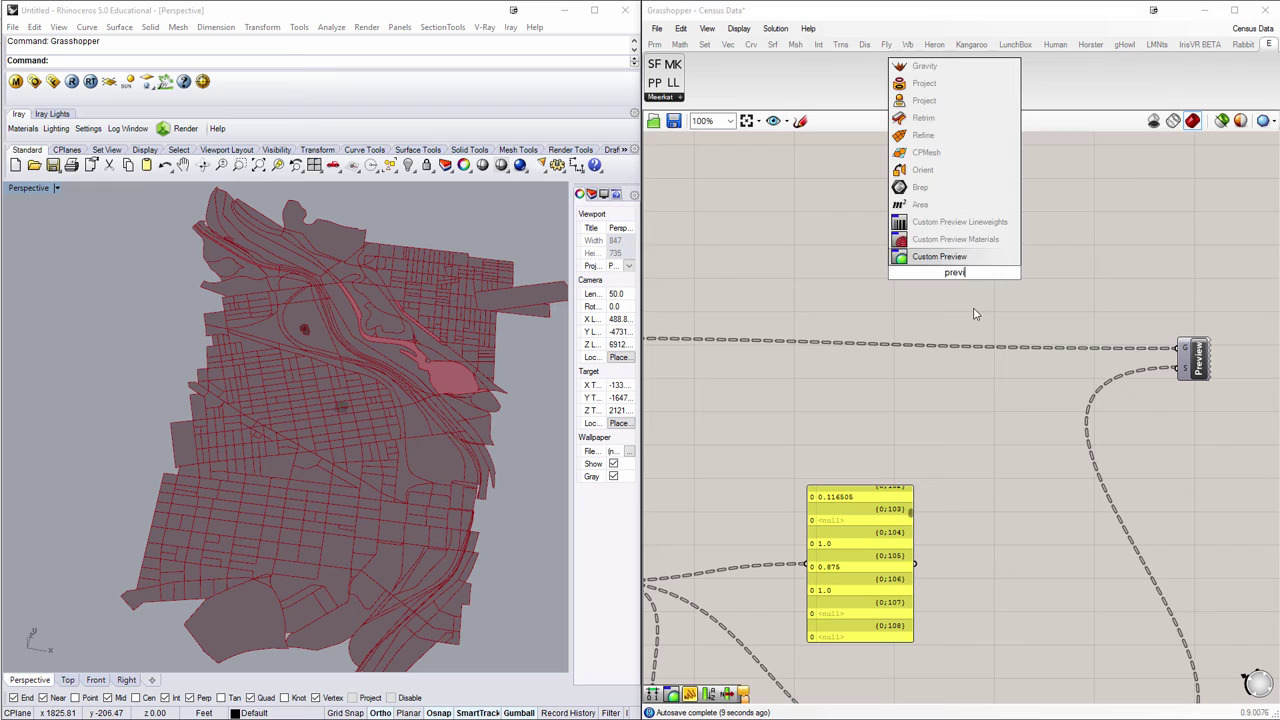
left_click(976, 314)
- Shift the Preview component slightly and move the Boundary component further away from PLine
left_click_drag(1196, 362, 1163, 354)
right_click_drag(822, 333, 1116, 336)
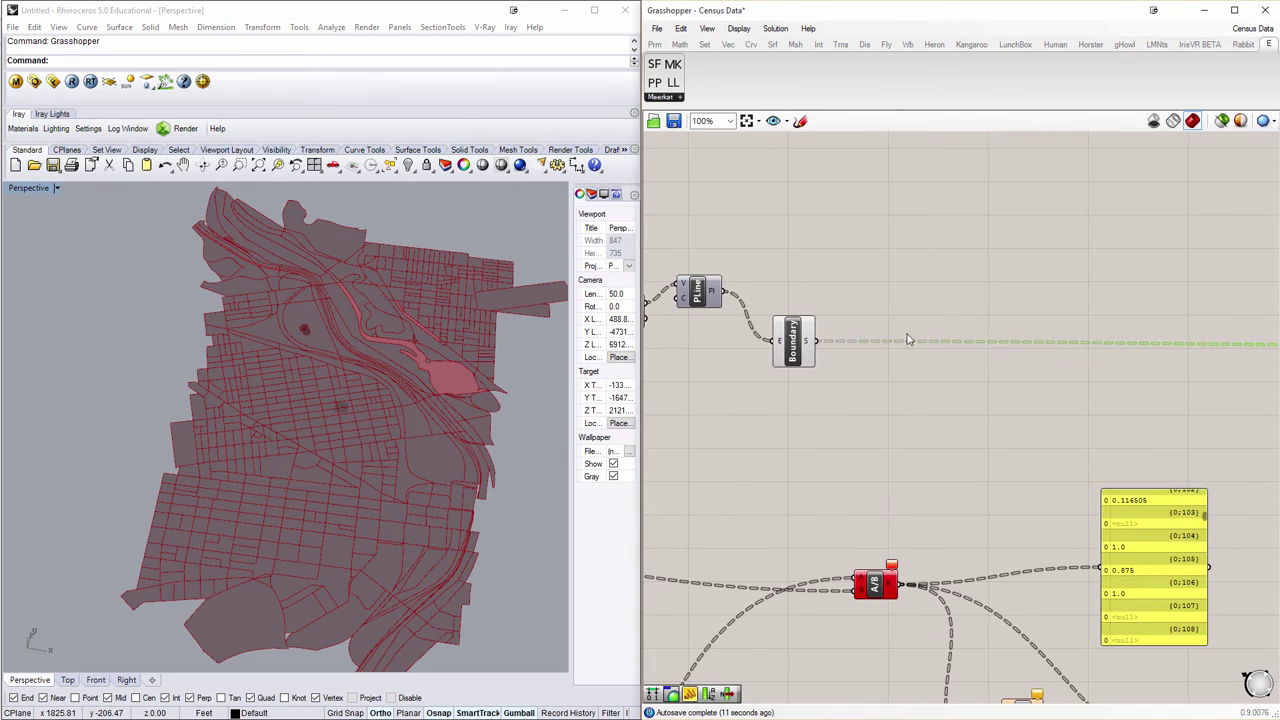
left_click_drag(793, 341, 908, 321)
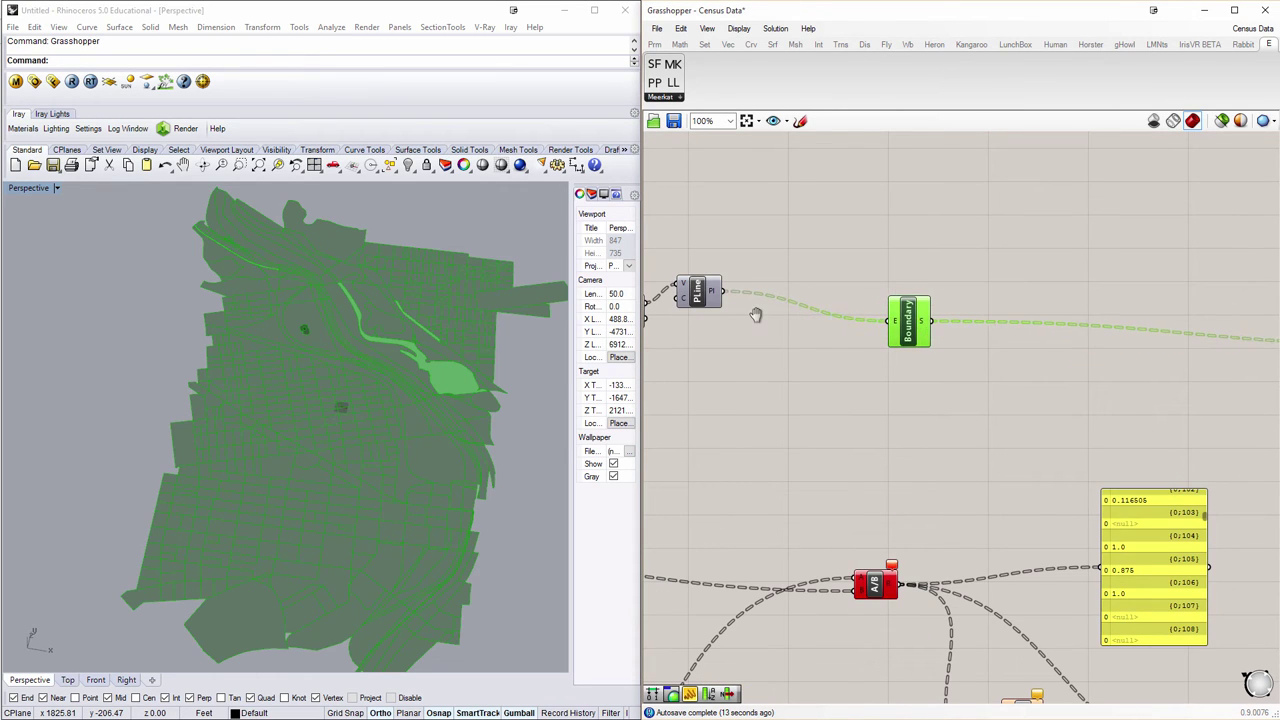
right_click_drag(1008, 336, 756, 315)
- Turn on the viewport preview of the Preview component fed by the gradient, and deselect it
left_click(1190, 351)
right_click_drag(1138, 503, 1040, 312)
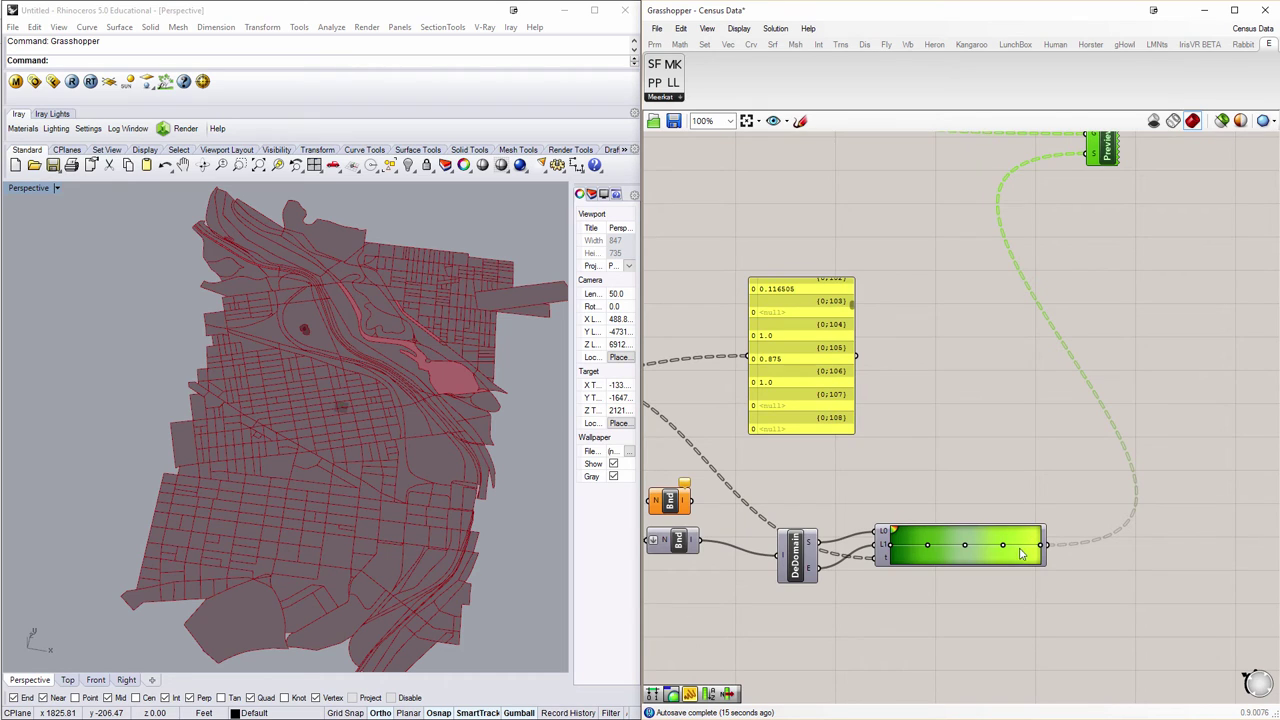
right_click_drag(1110, 145, 1113, 258)
right_click(1110, 258)
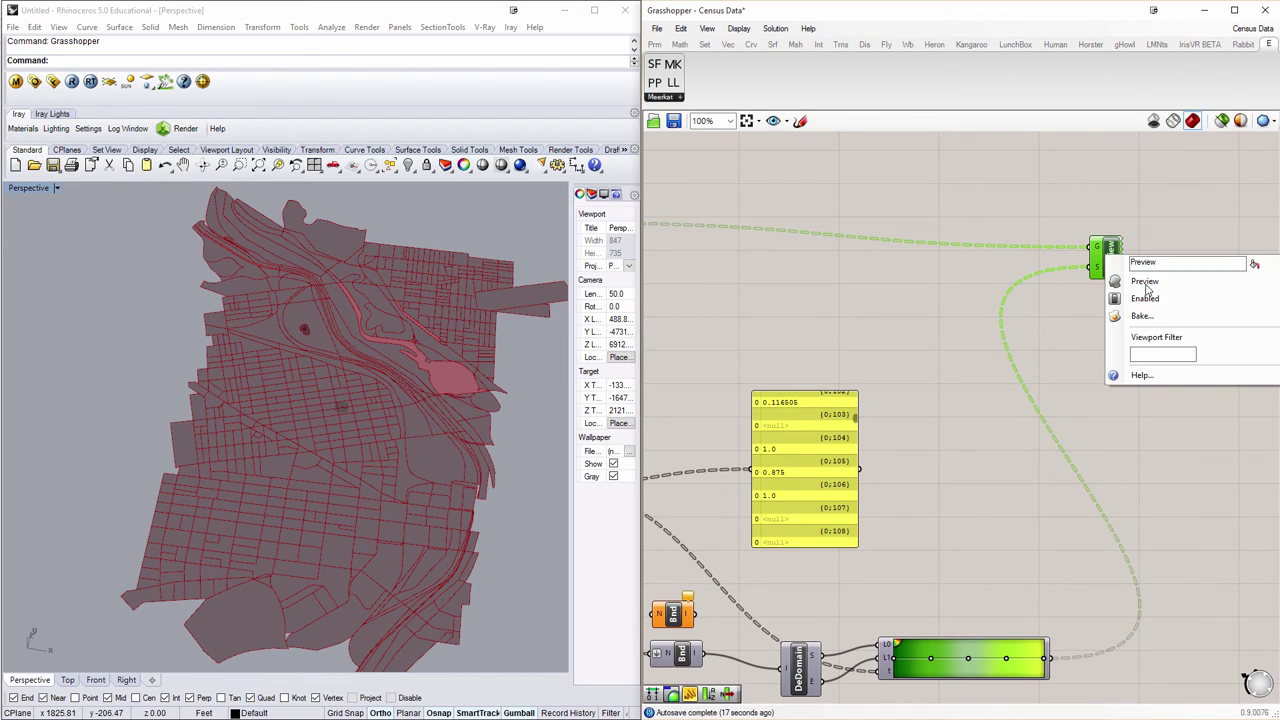
left_click(1146, 284)
left_click(840, 340)
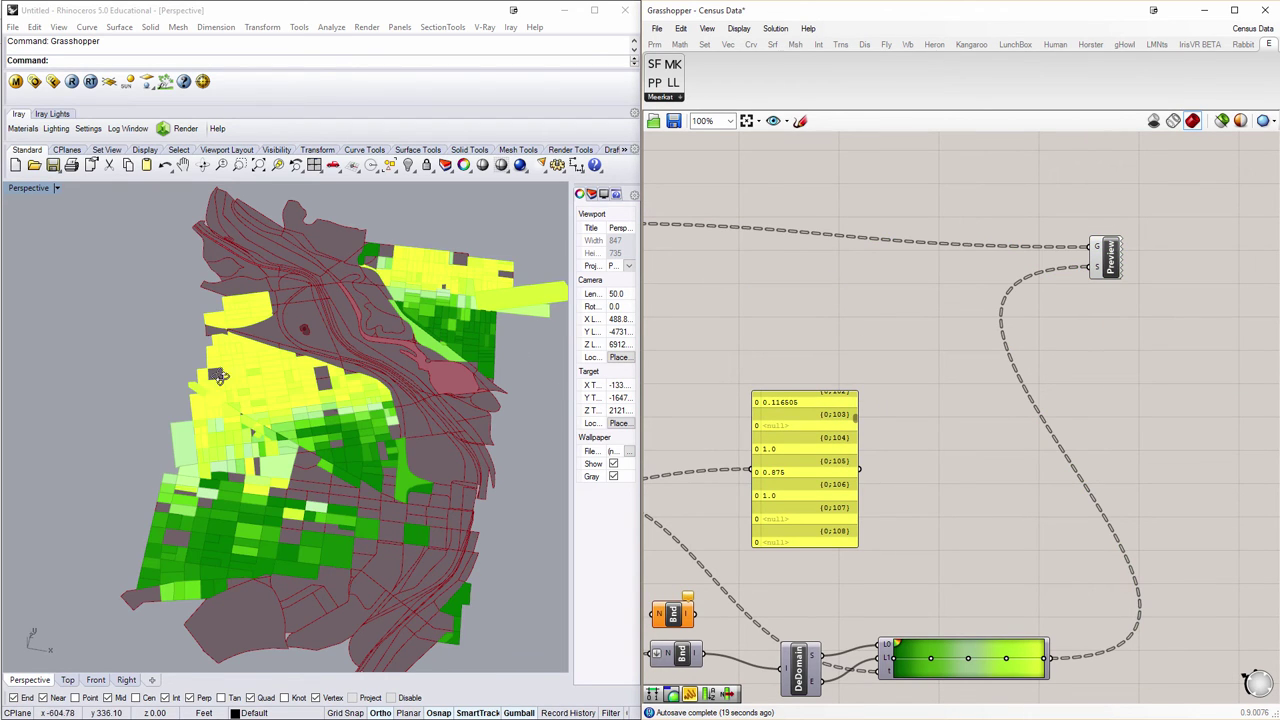
- Examine the gradient-coloured census blocks in the Rhino viewport from several angles, along with the overall definition layout
right_click_drag(218, 376, 314, 580)
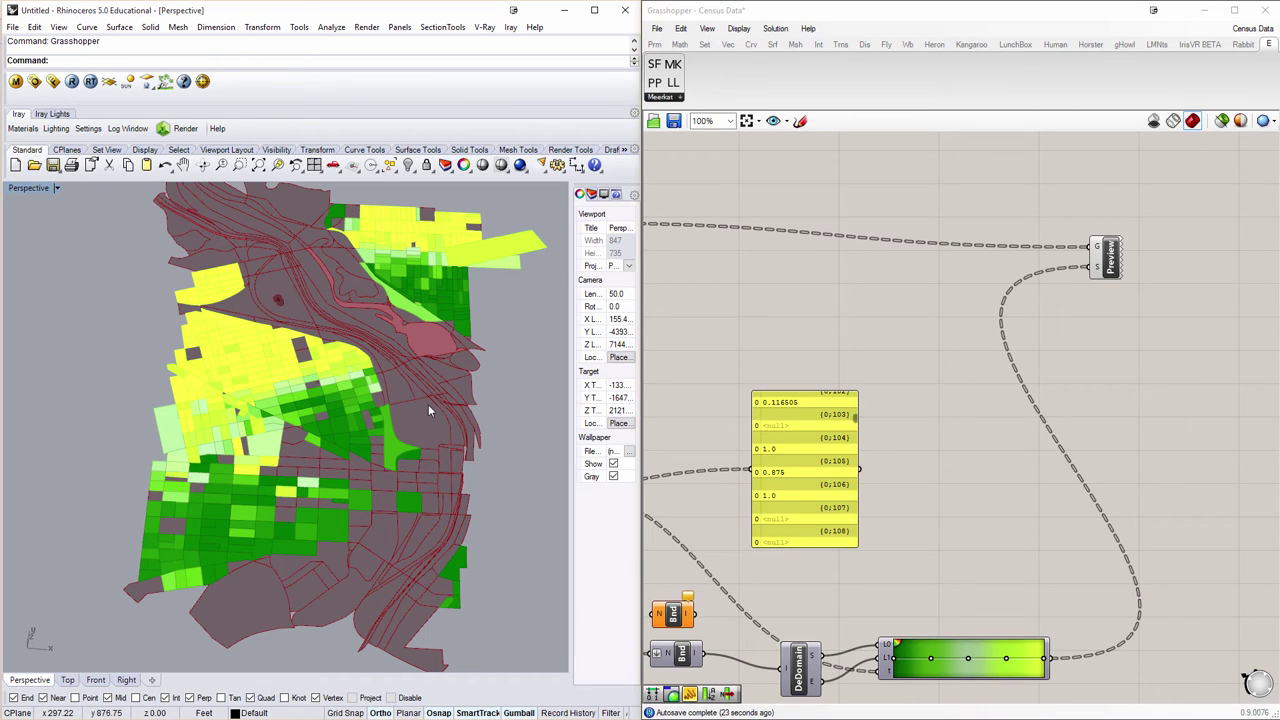
scroll(320, 382, "up", 2)
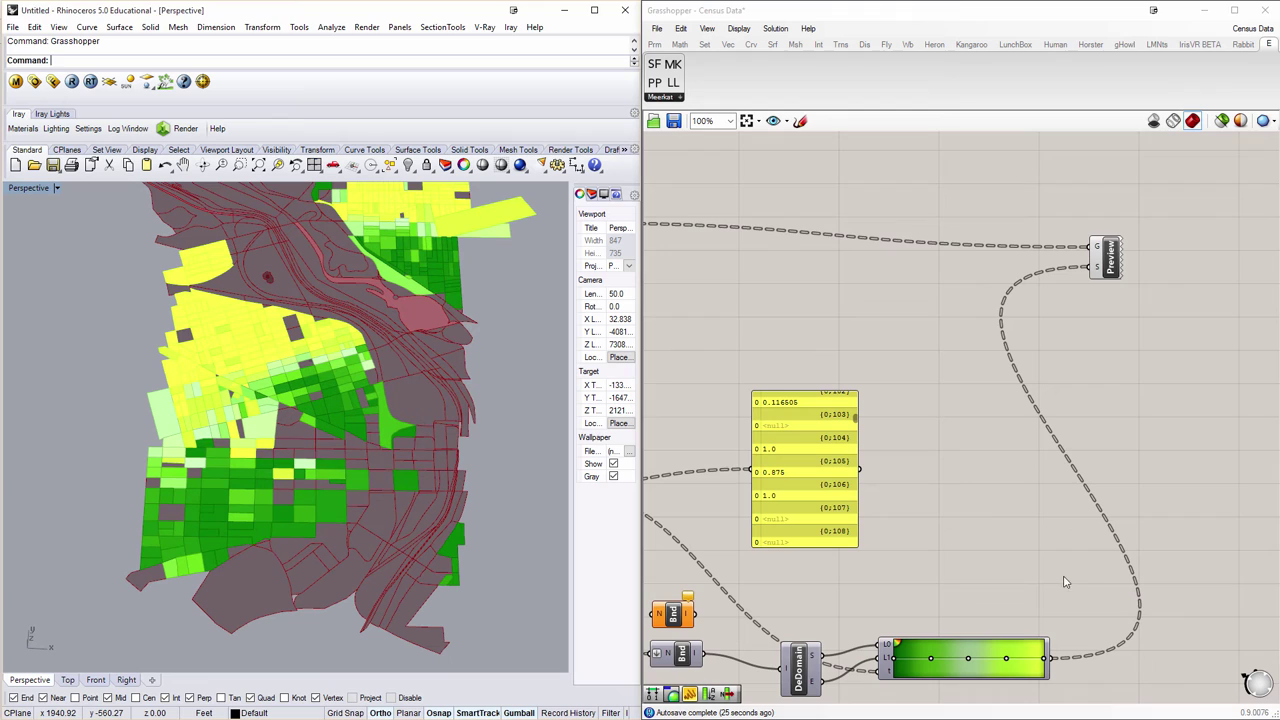
scroll(269, 345, "up", 2)
scroll(269, 345, "down", 1)
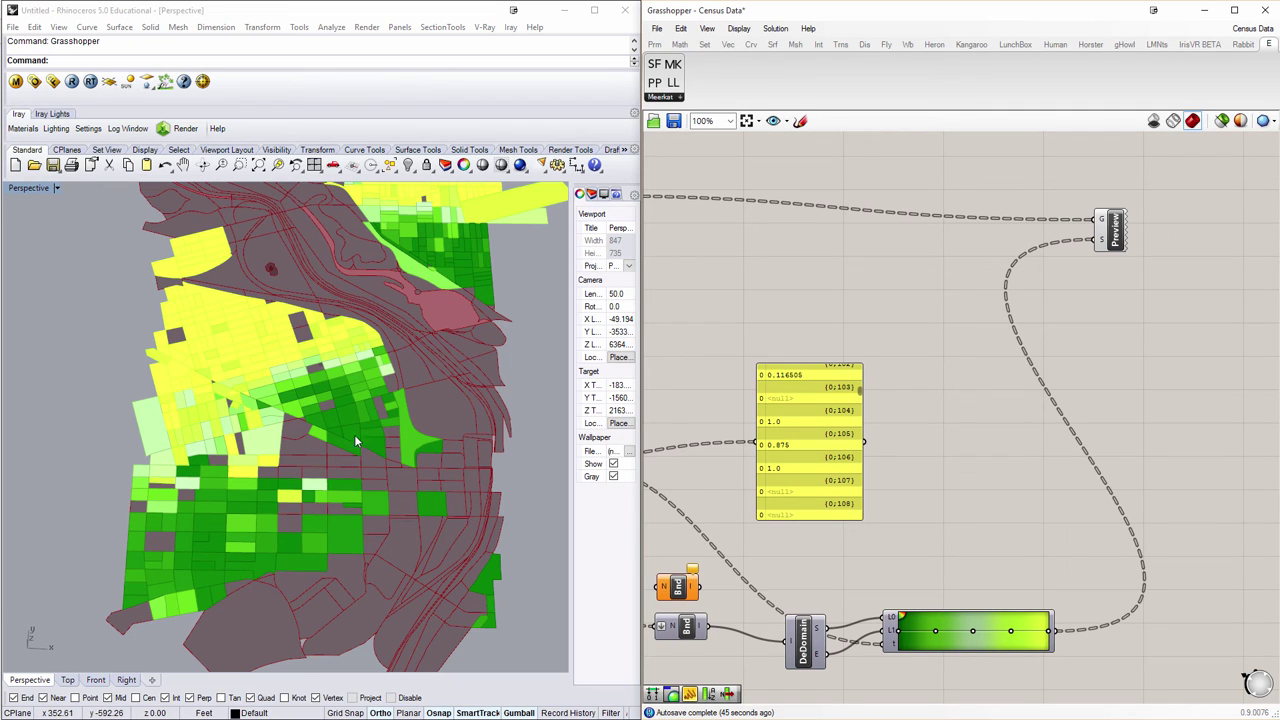
scroll(960, 315, "down", 5)
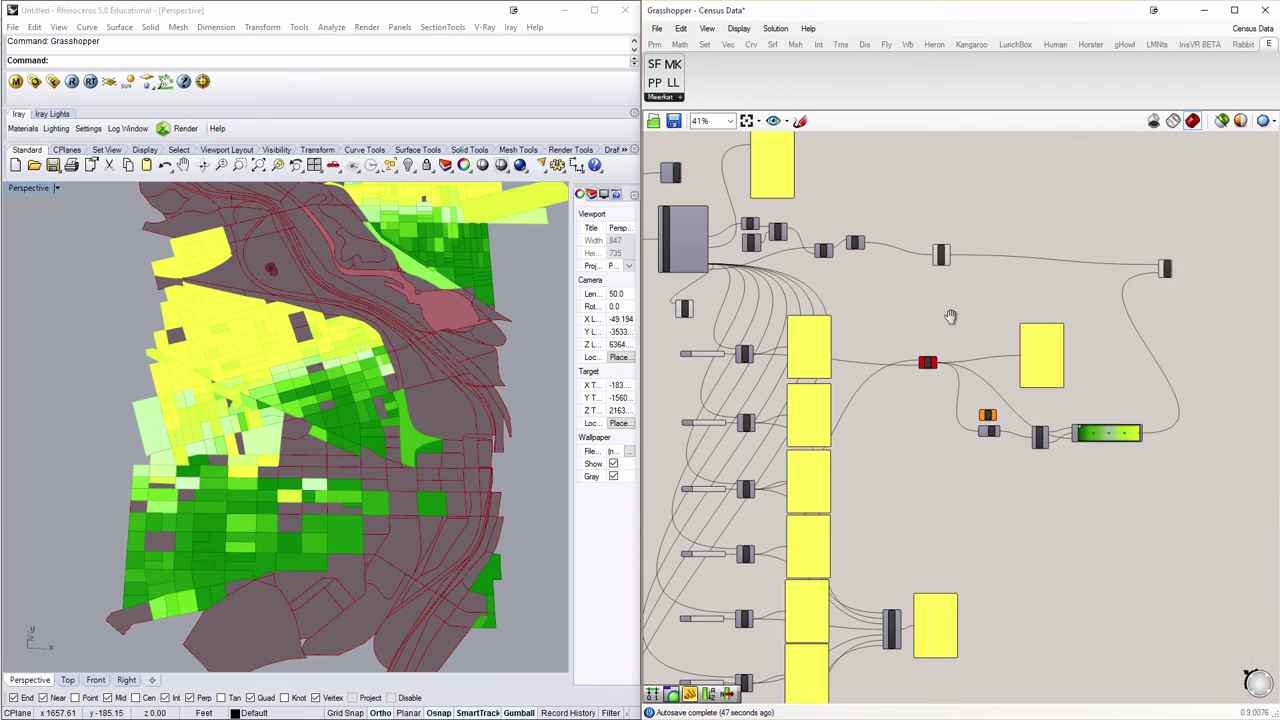
right_click_drag(833, 455, 837, 427)
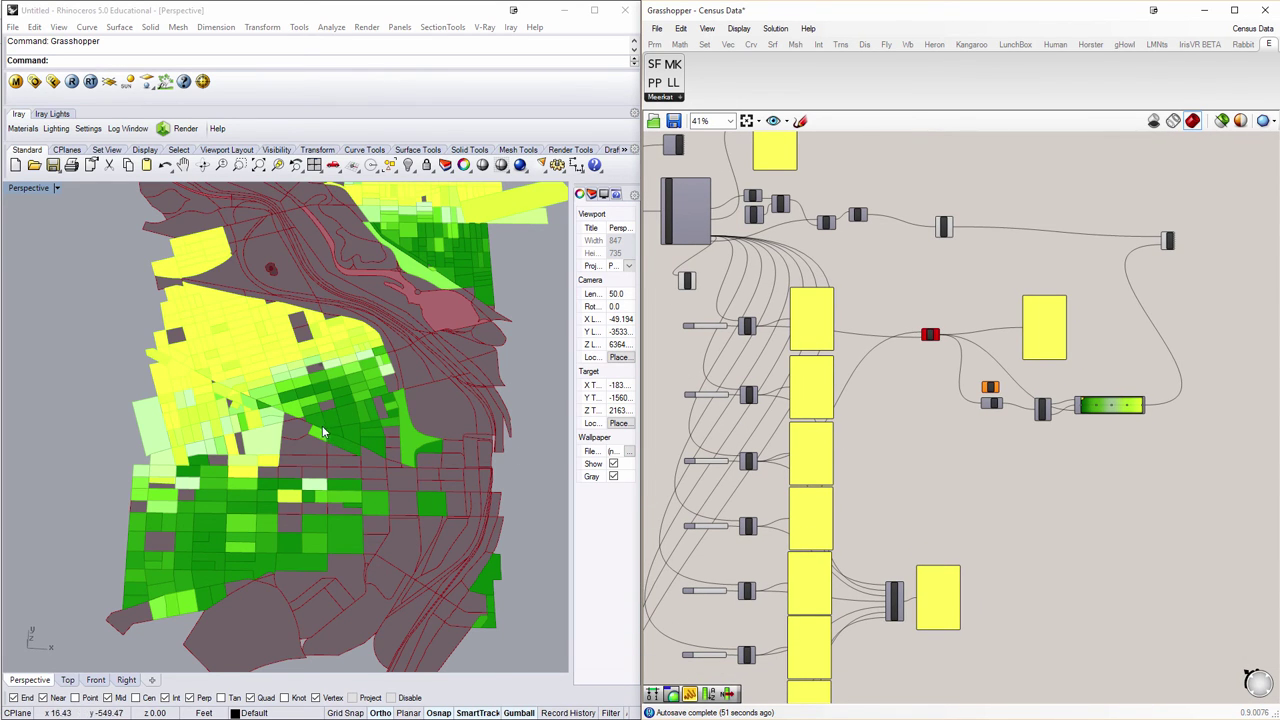
right_click_drag(327, 433, 330, 480)
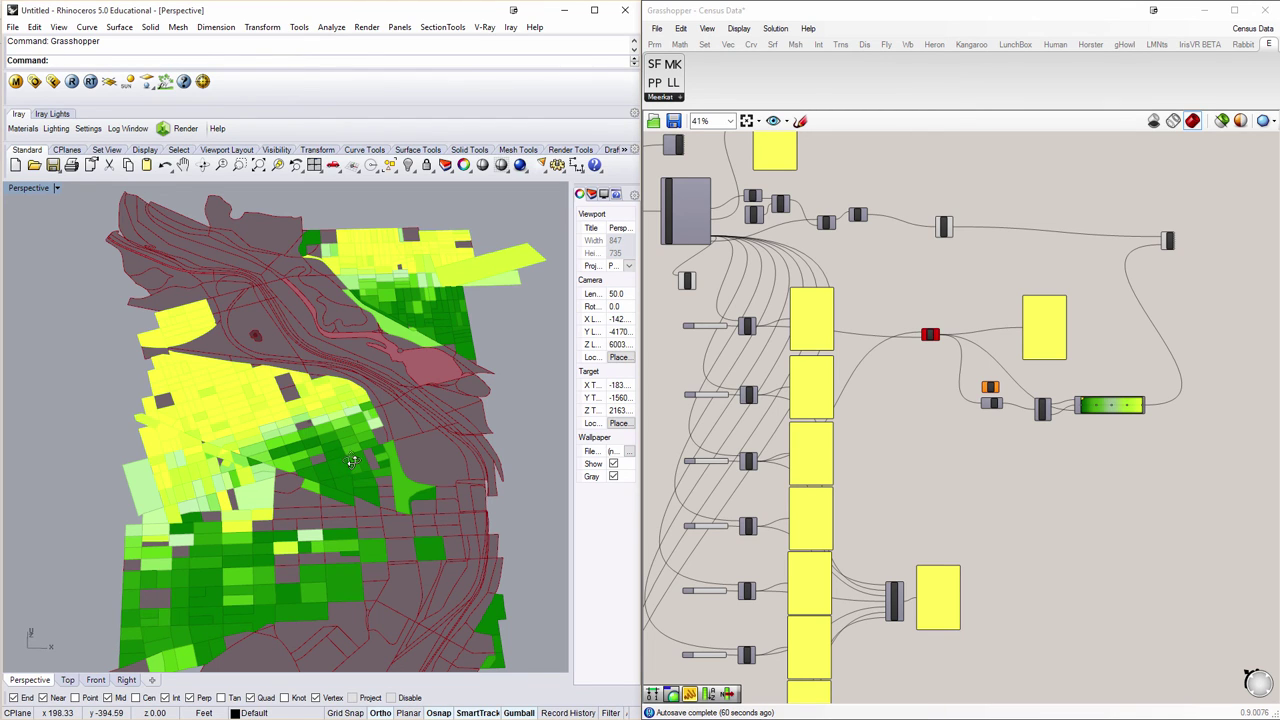
right_click_drag(343, 463, 380, 403)
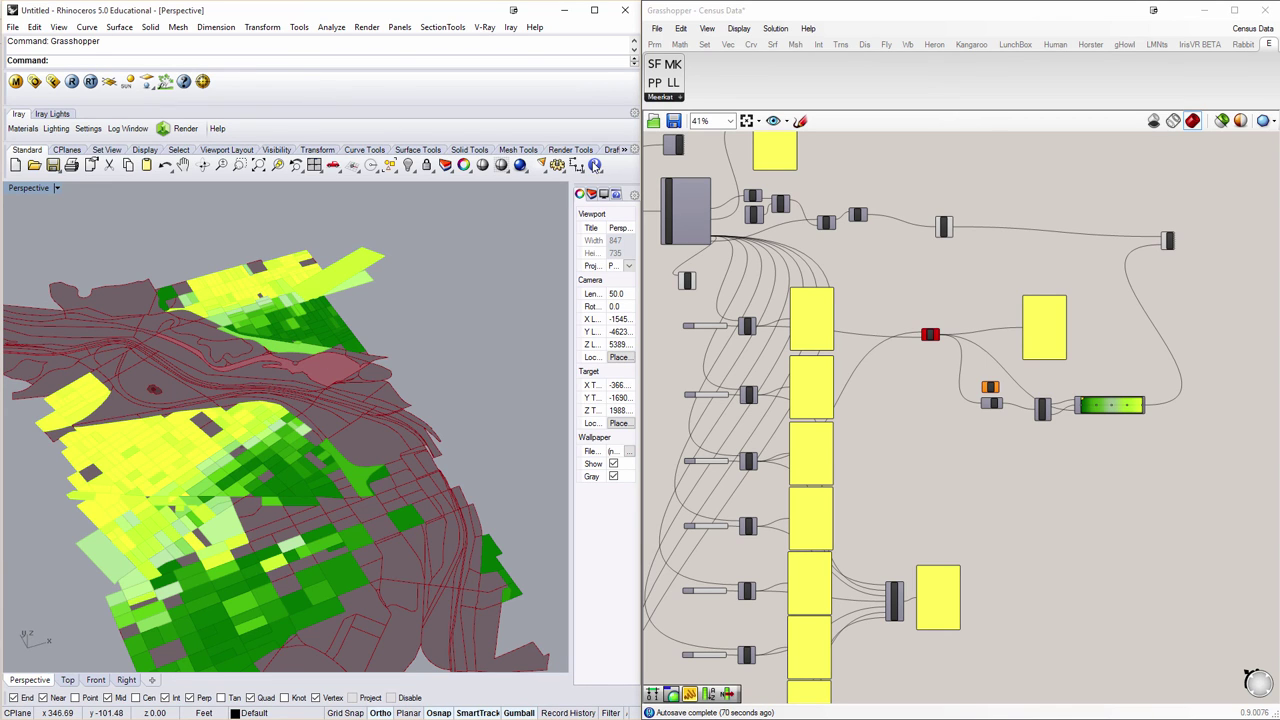
- Inspect the nhgis entries at the end of the field-name panel above the Area and Vec2Pt components
left_click(893, 215)
scroll(893, 215, "up", 6)
scroll(817, 259, "up", 1)
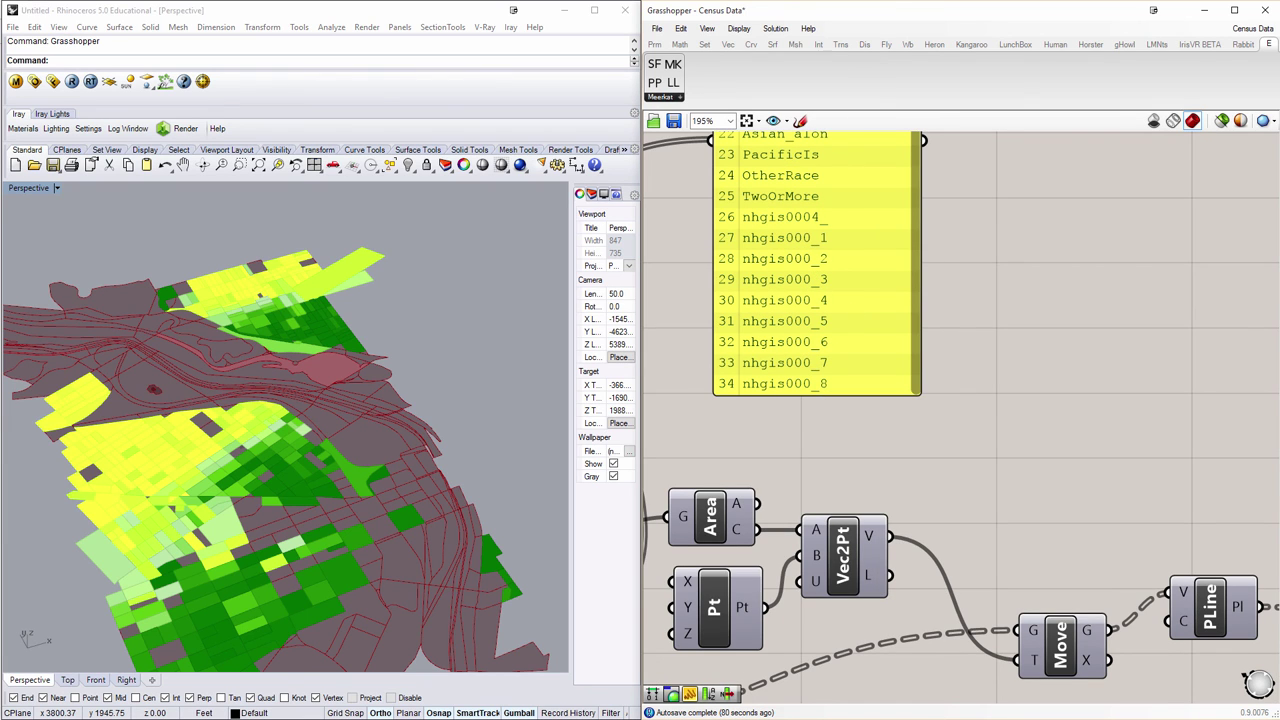
- Switch to the nhgis0004_ds172_2010_block_codebook.txt codebook in WordPad and review the Household Type entries H8C001 to H8C009
left_click_drag(1279, 80, 538, 42)
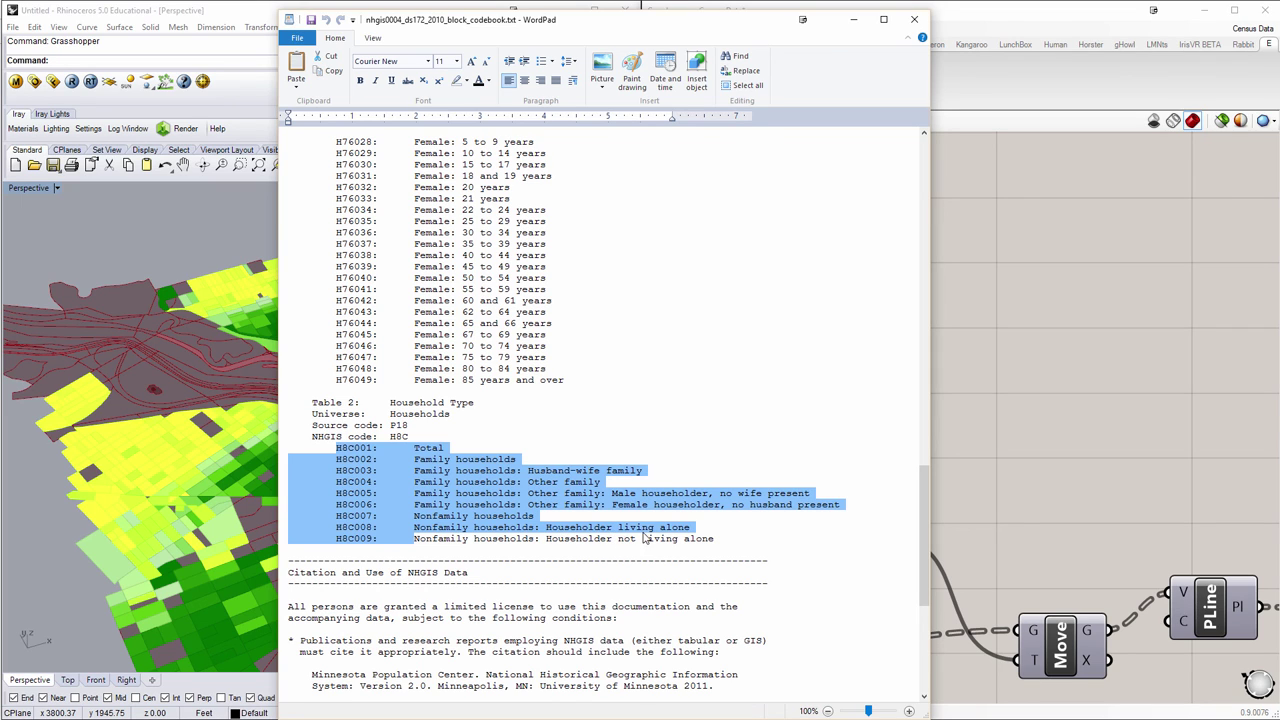
left_click_drag(548, 539, 676, 544)
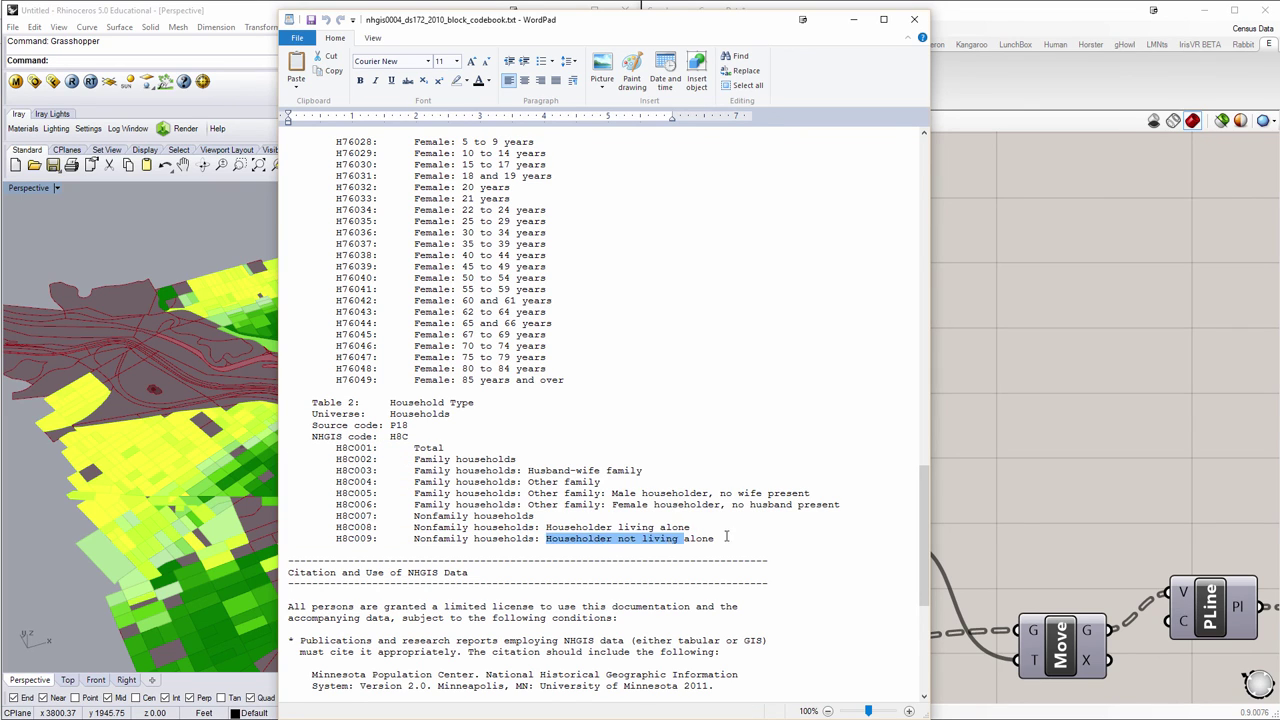
left_click(726, 538)
left_click_drag(521, 462, 543, 527)
left_click_drag(606, 481, 648, 505)
left_click(585, 517)
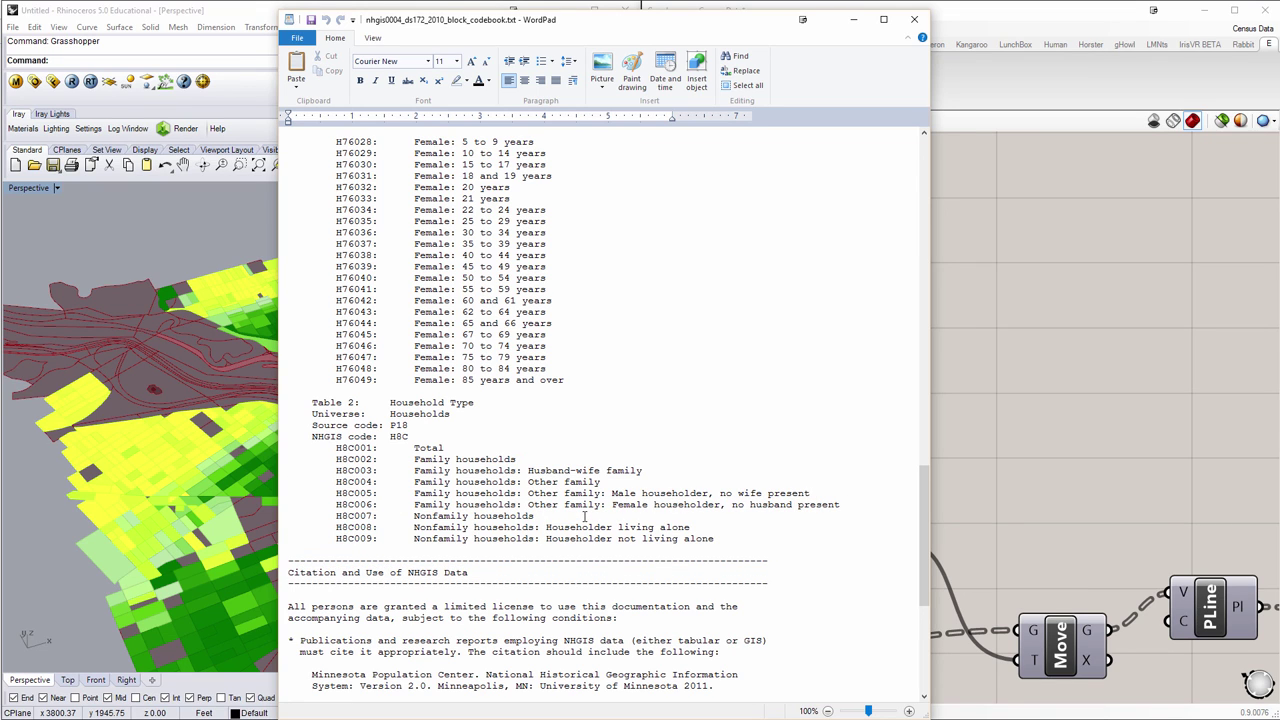
left_click(717, 482)
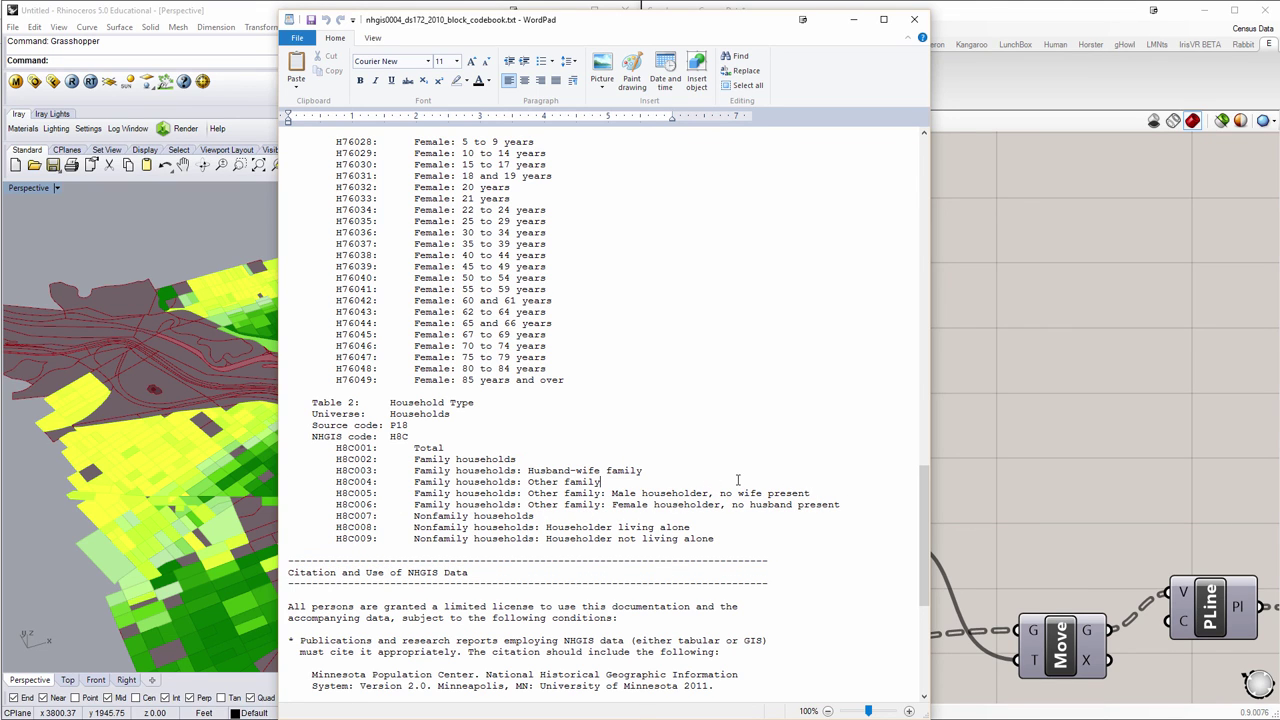